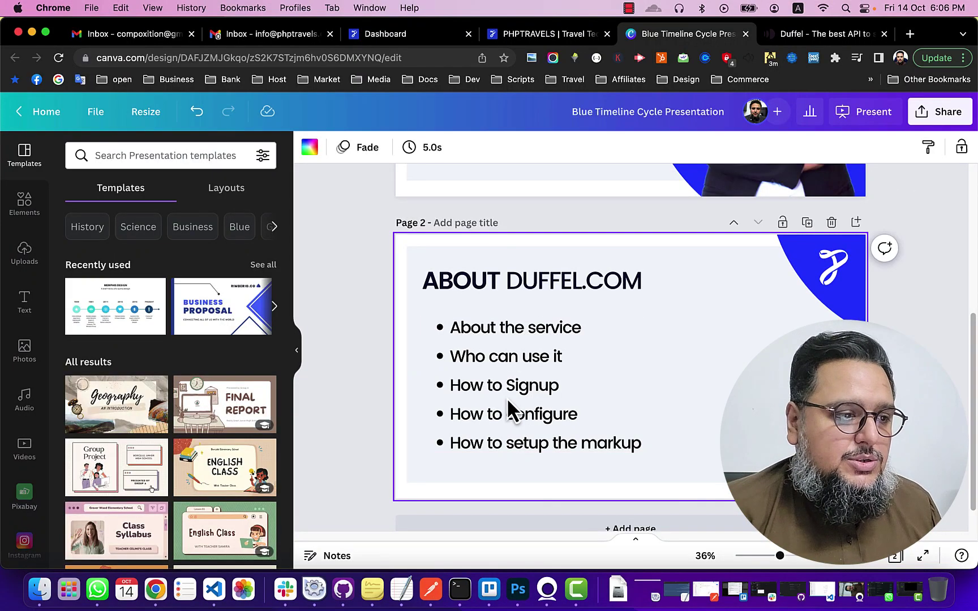
# Switch from the Canva 'About Duffel.com' slide to the Duffel homepage tab.
pyautogui.click(809, 35)
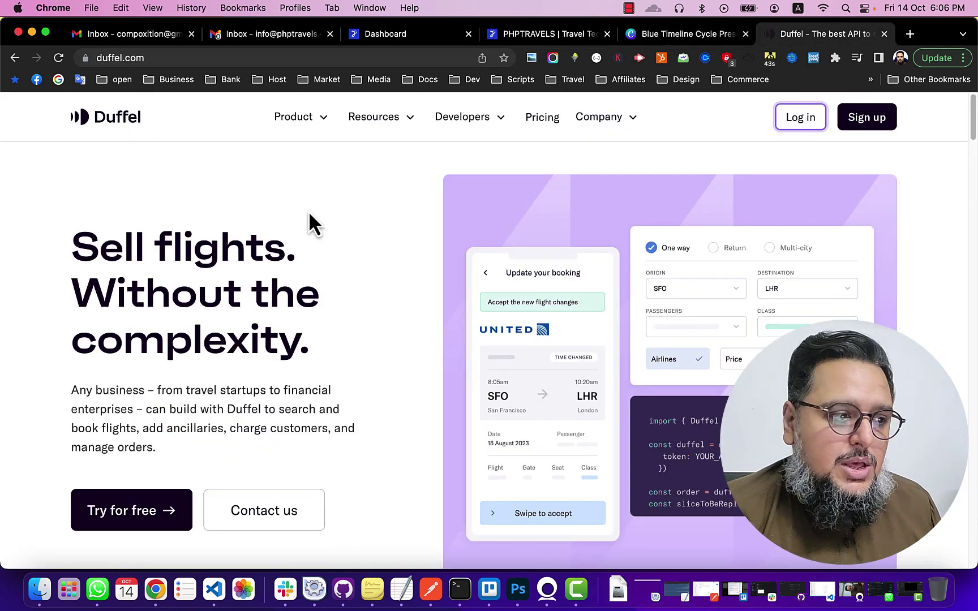
# Glance at Duffel's sign-up page in a new tab, close it, then sign in with the saved credentials.
pyautogui.rightClick(875, 123)
pyautogui.rightClick(869, 134)
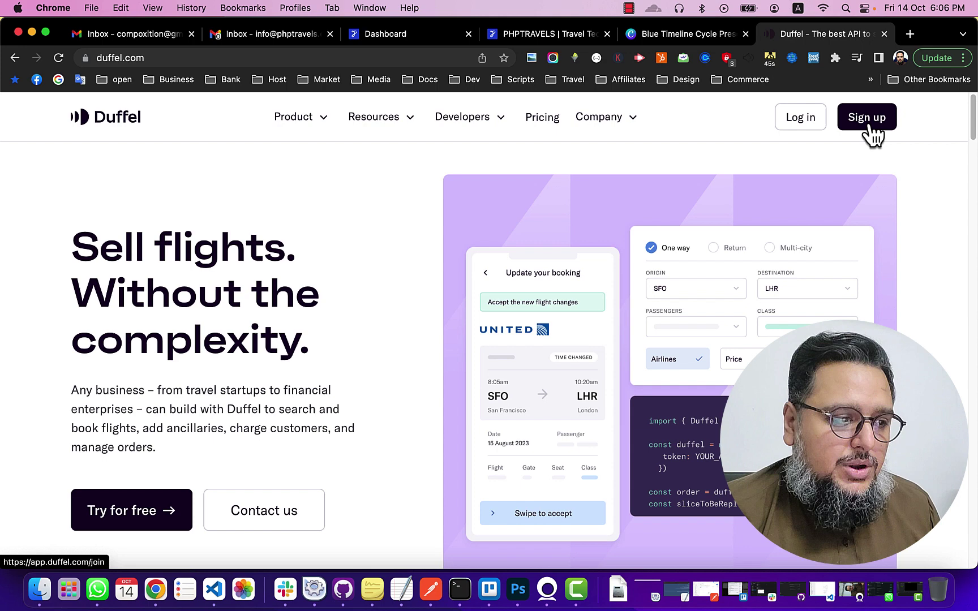
pyautogui.click(864, 128)
pyautogui.click(865, 35)
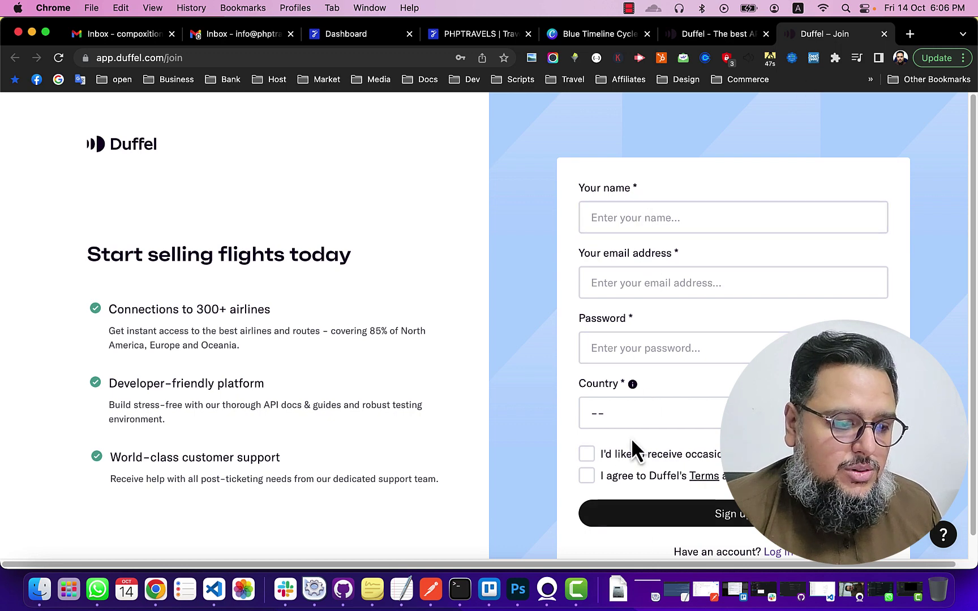
pyautogui.scroll(-1, 631, 440)
pyautogui.click(884, 34)
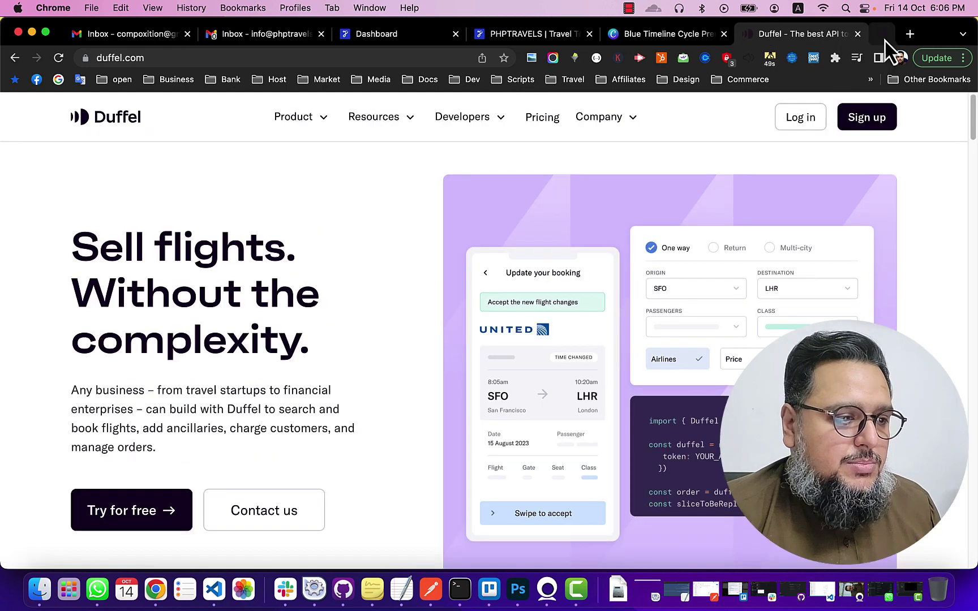
pyautogui.click(806, 122)
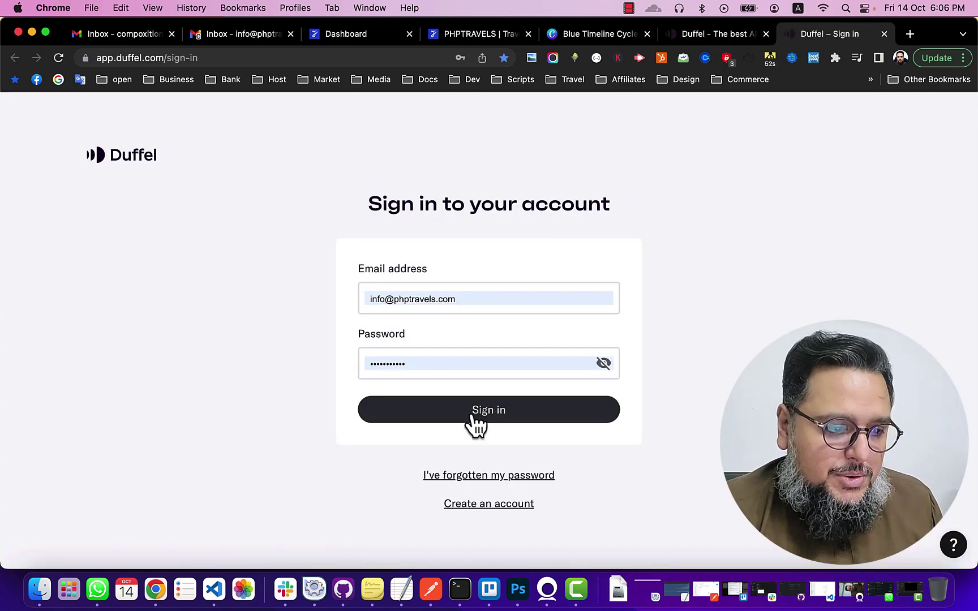
pyautogui.click(475, 416)
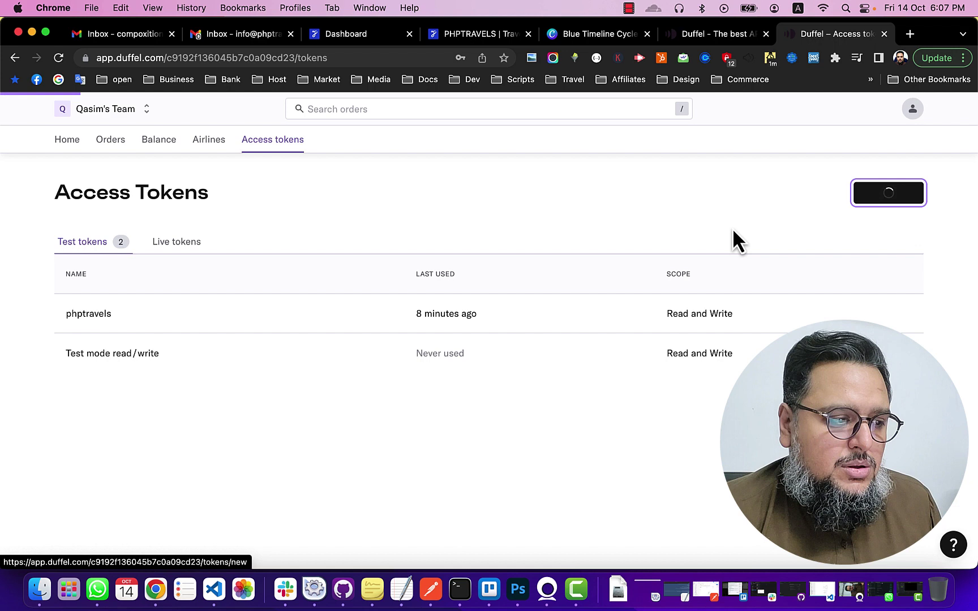
# Abandon the new token form and copy the existing phptravels test token.
pyautogui.click(345, 289)
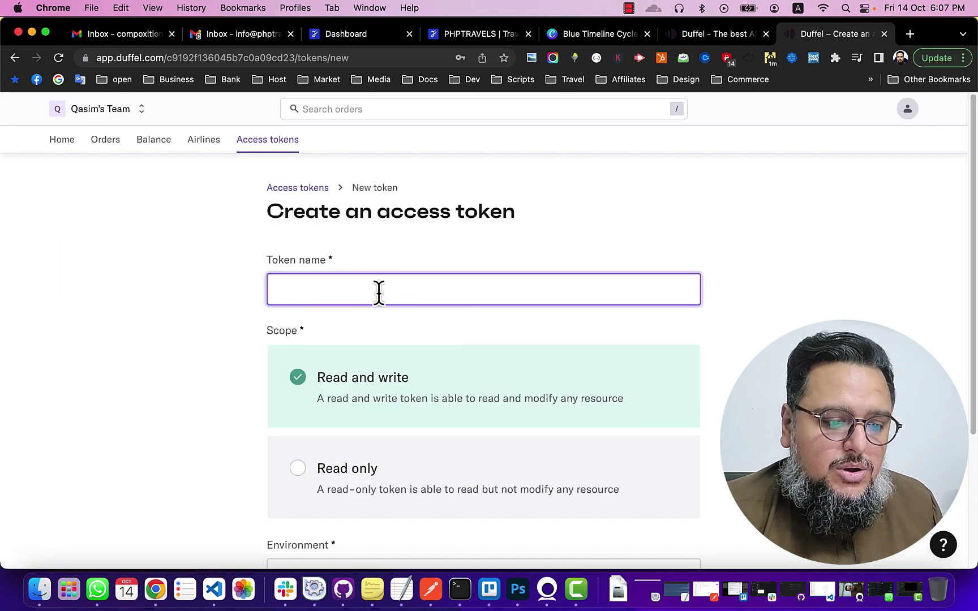
pyautogui.scroll(-3, 209, 306)
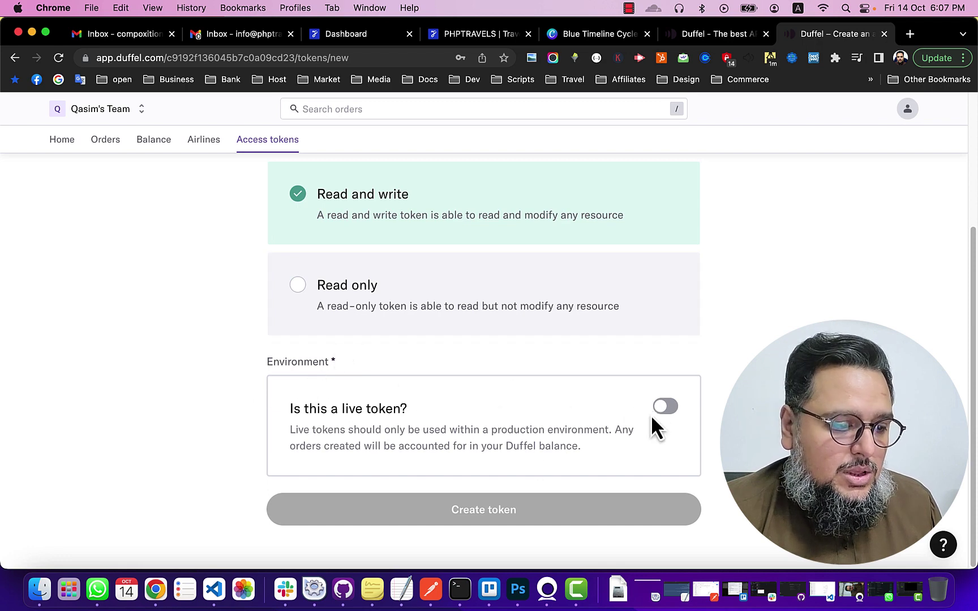
pyautogui.scroll(1, 673, 424)
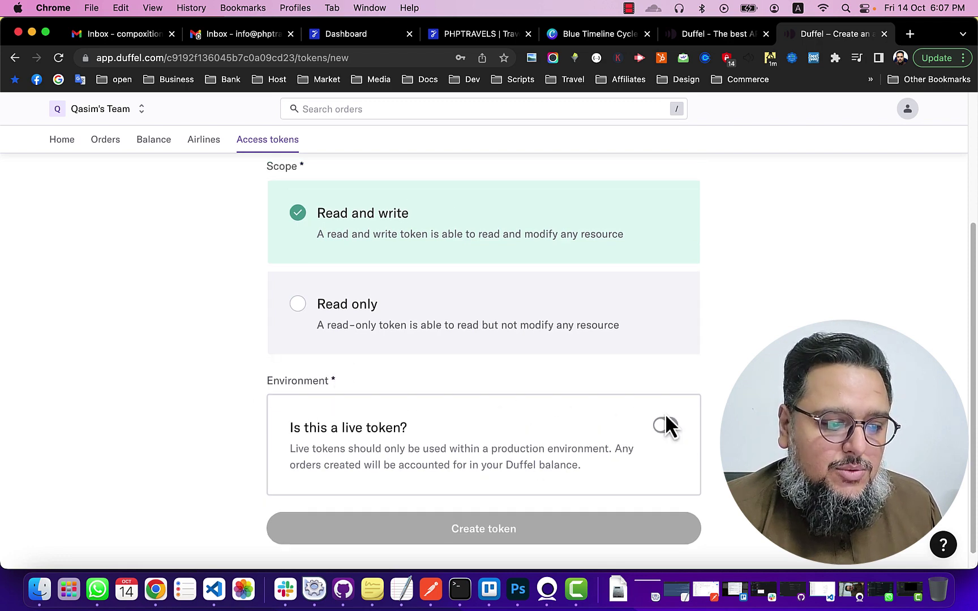
pyautogui.scroll(3, 240, 356)
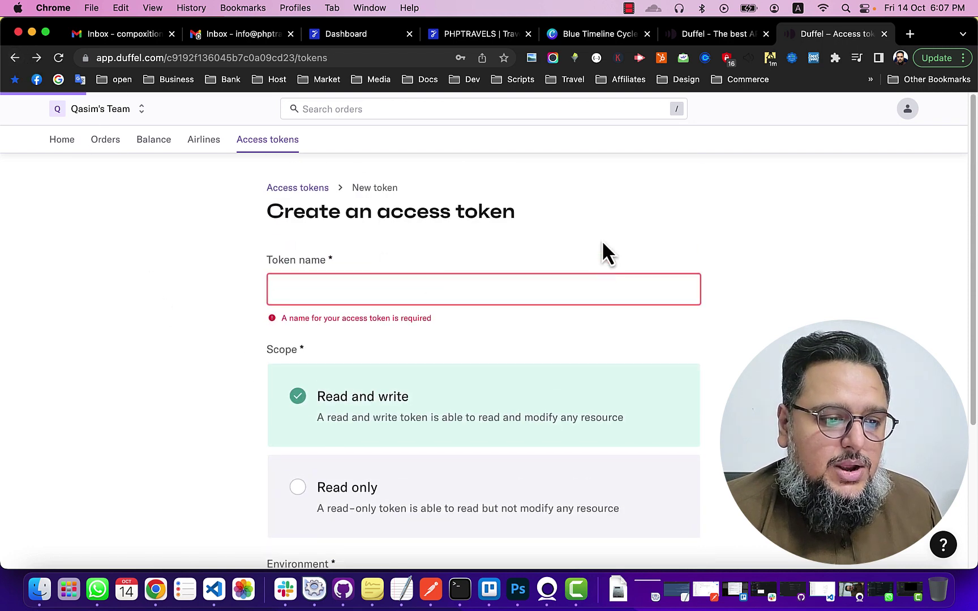
pyautogui.press('Escape')
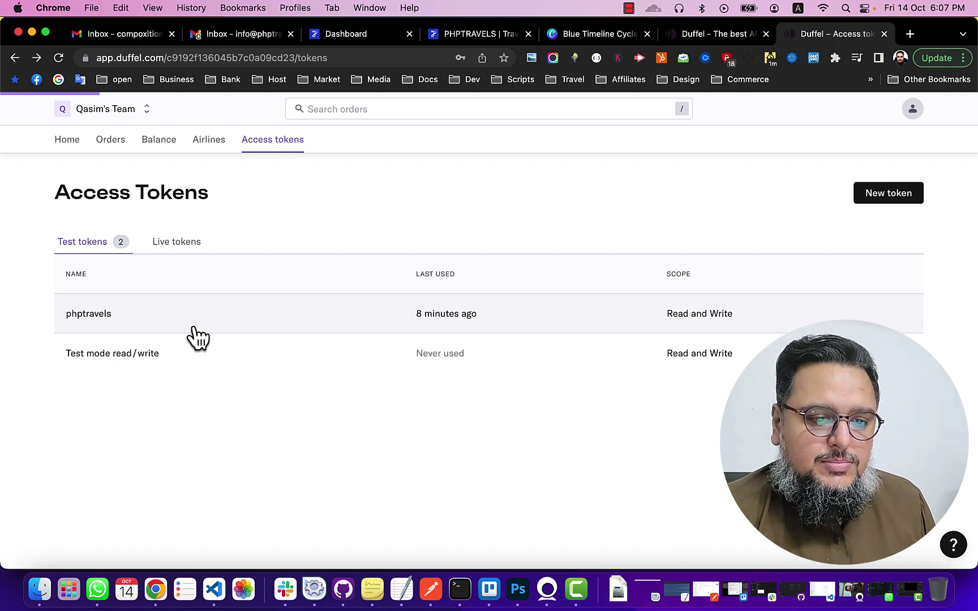
pyautogui.scroll(-3, 160, 317)
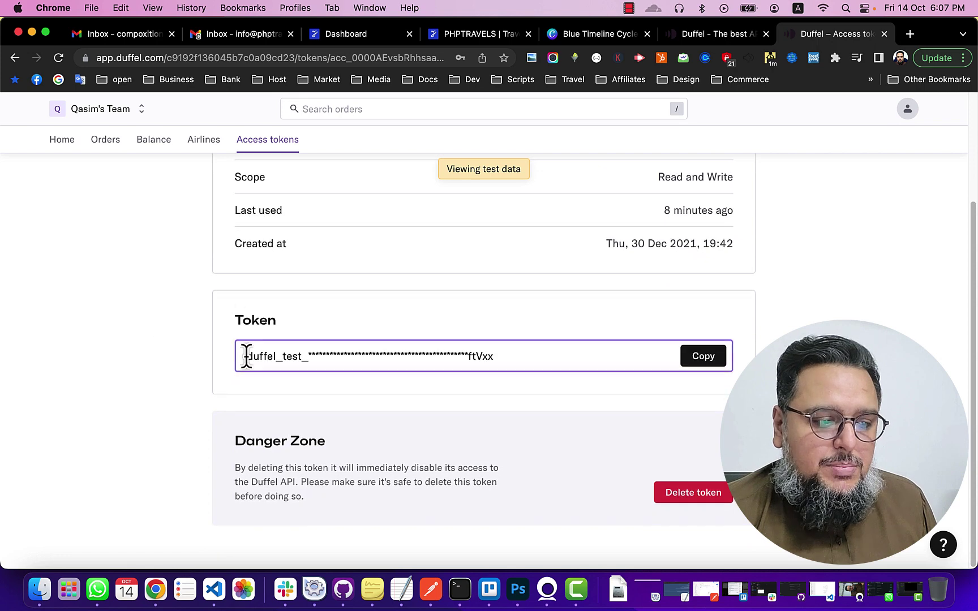
pyautogui.click(699, 365)
pyautogui.scroll(3, 447, 380)
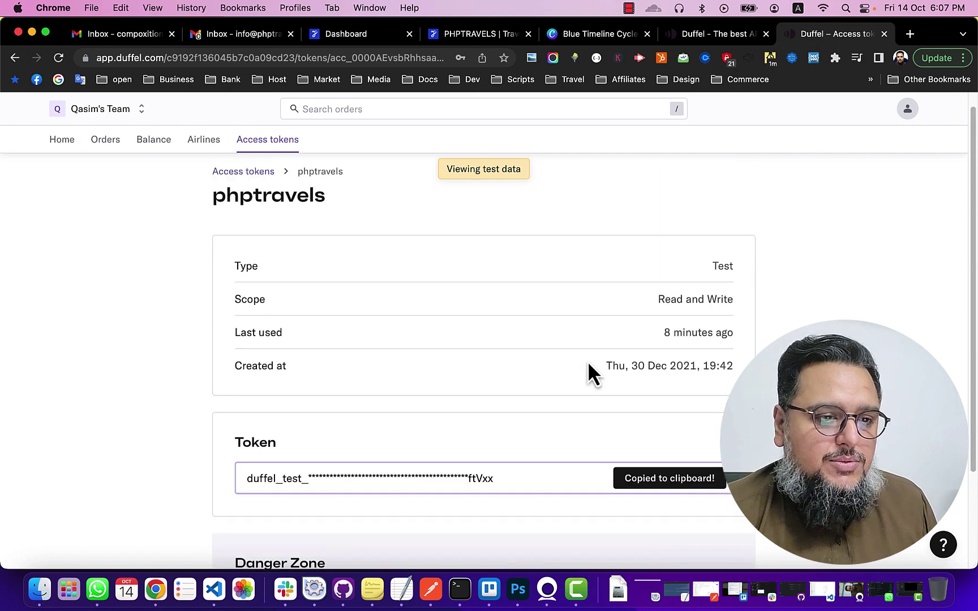
# Open the Duffel module's settings under Modules in the PHPTRAVELS admin.
pyautogui.click(352, 35)
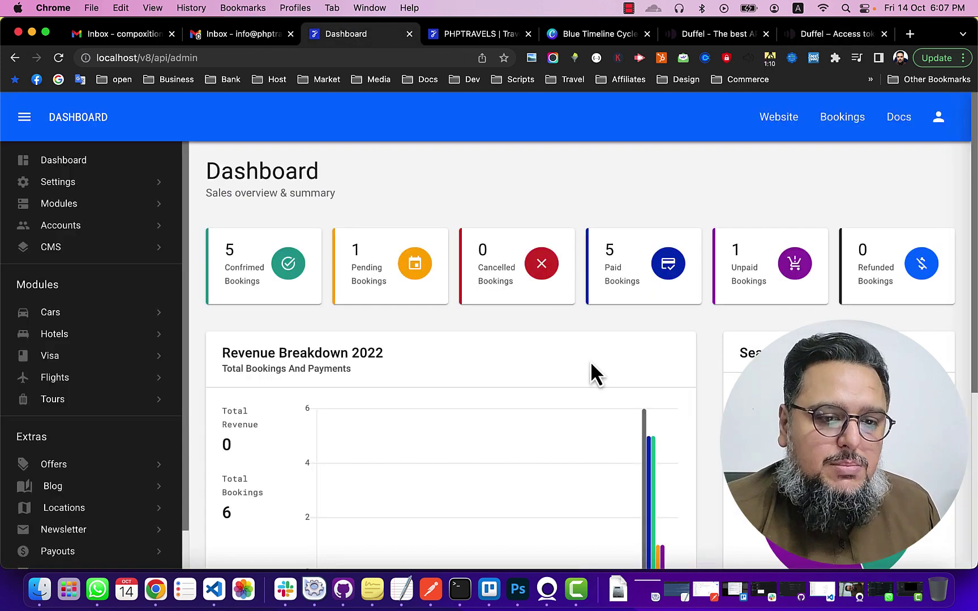
pyautogui.click(94, 203)
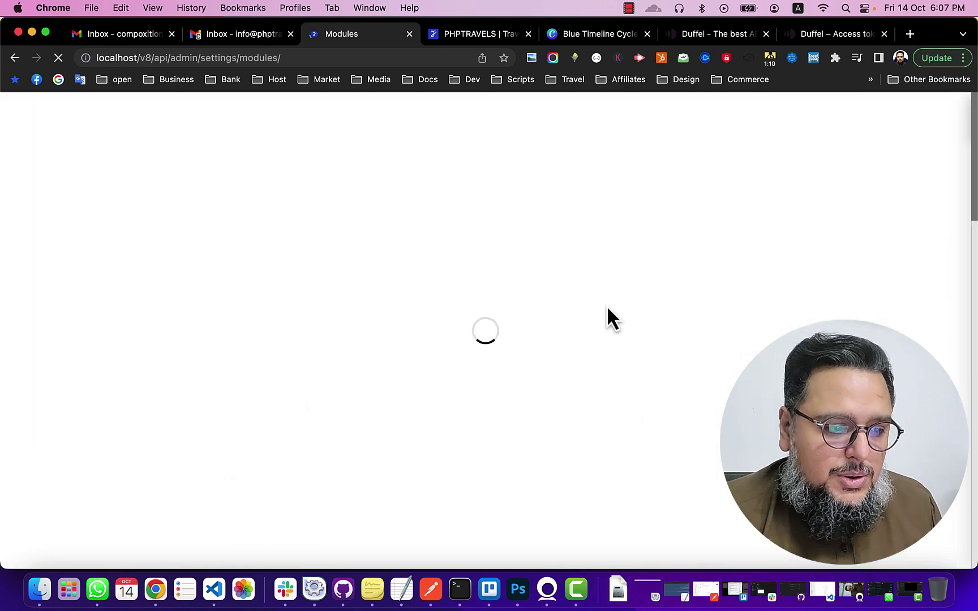
pyautogui.scroll(-5, 527, 317)
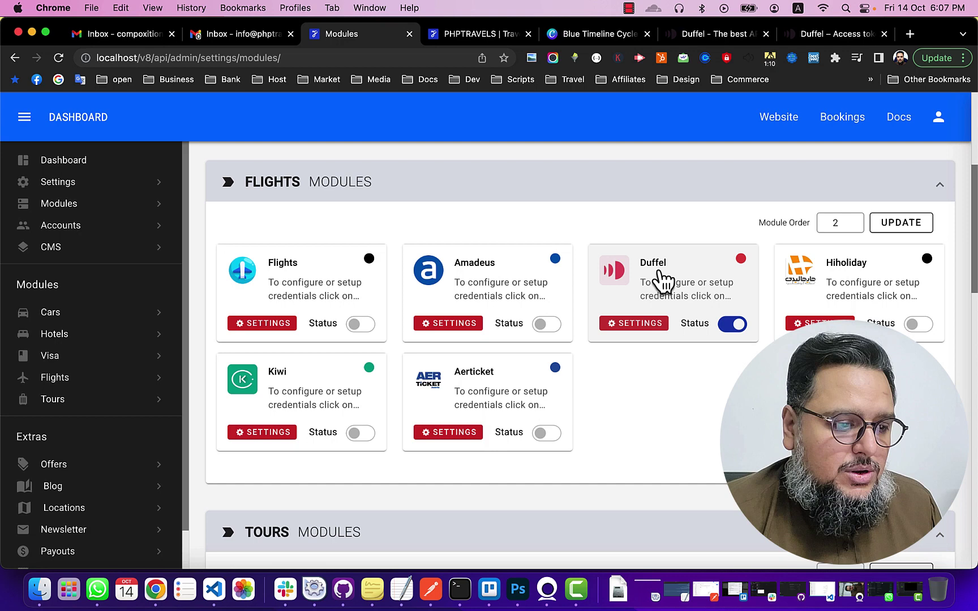
pyautogui.click(643, 325)
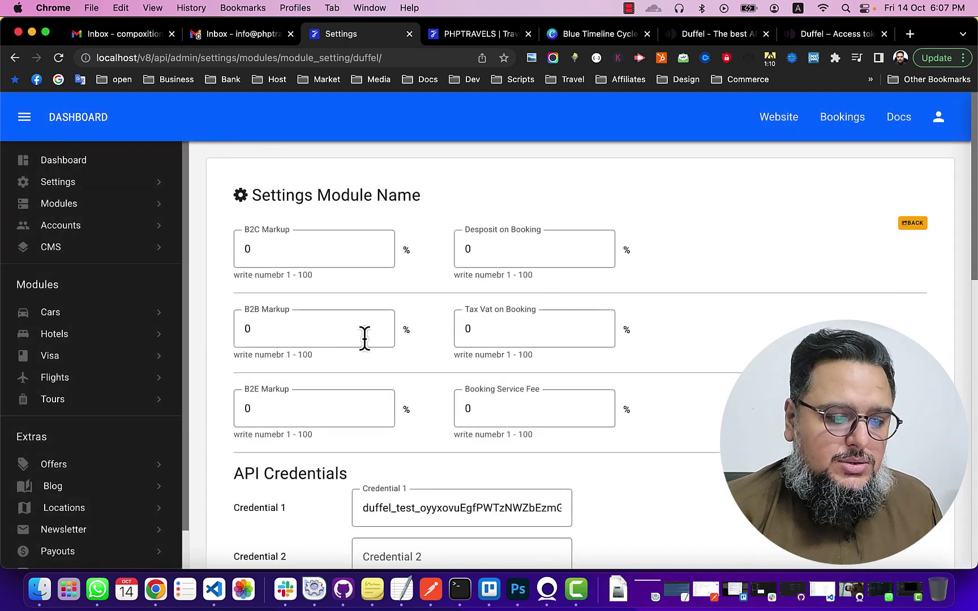
pyautogui.scroll(-3, 289, 371)
# Replace Credential 1 with the pasted duffel_test token.
pyautogui.moveTo(236, 364); pyautogui.dragTo(286, 366)
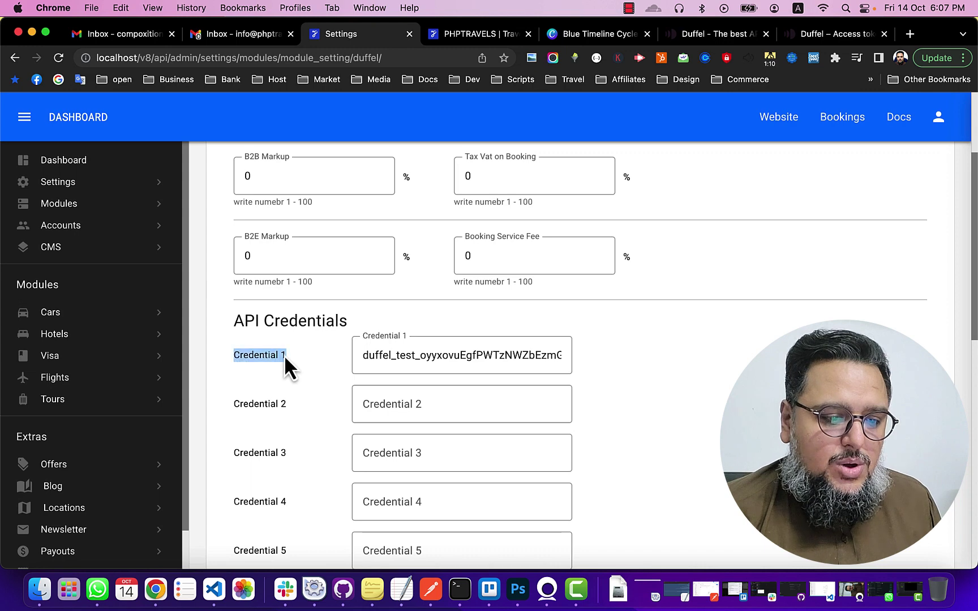
pyautogui.tripleClick(517, 354)
pyautogui.press('BackSpace')
pyautogui.press('super+v')
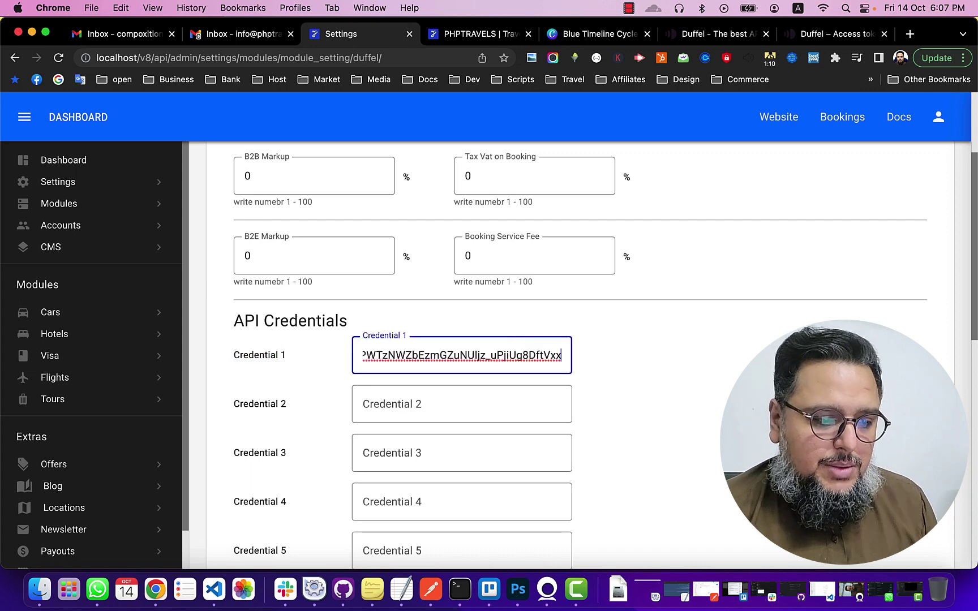
pyautogui.scroll(-8, 541, 362)
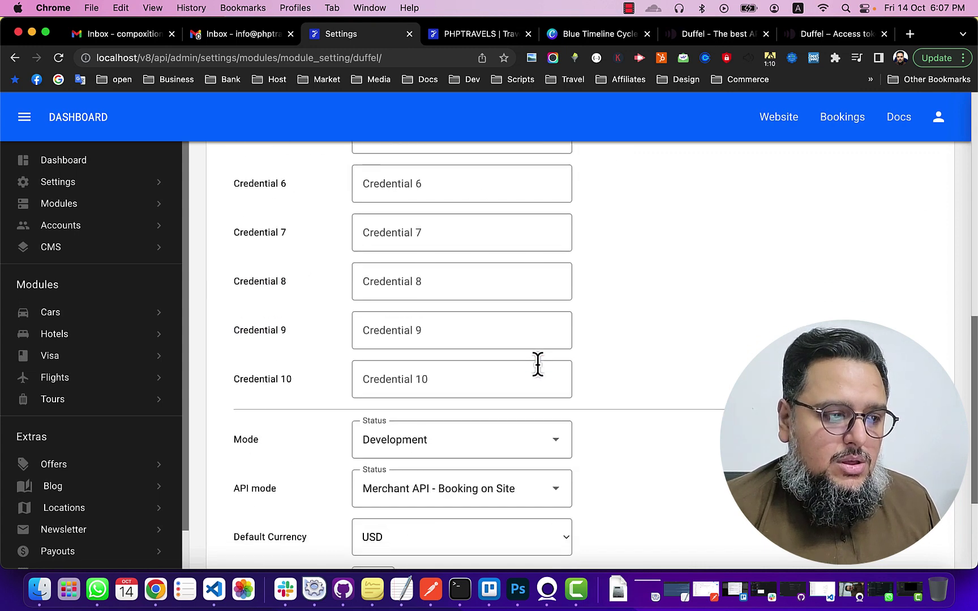
pyautogui.scroll(8, 565, 354)
pyautogui.scroll(-8, 623, 359)
pyautogui.scroll(-3, 648, 385)
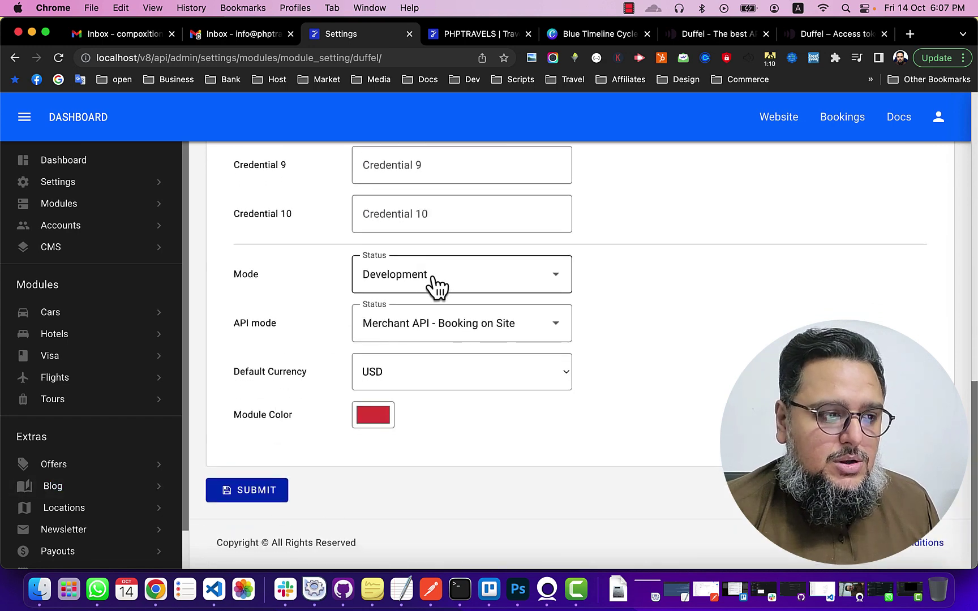
pyautogui.click(838, 35)
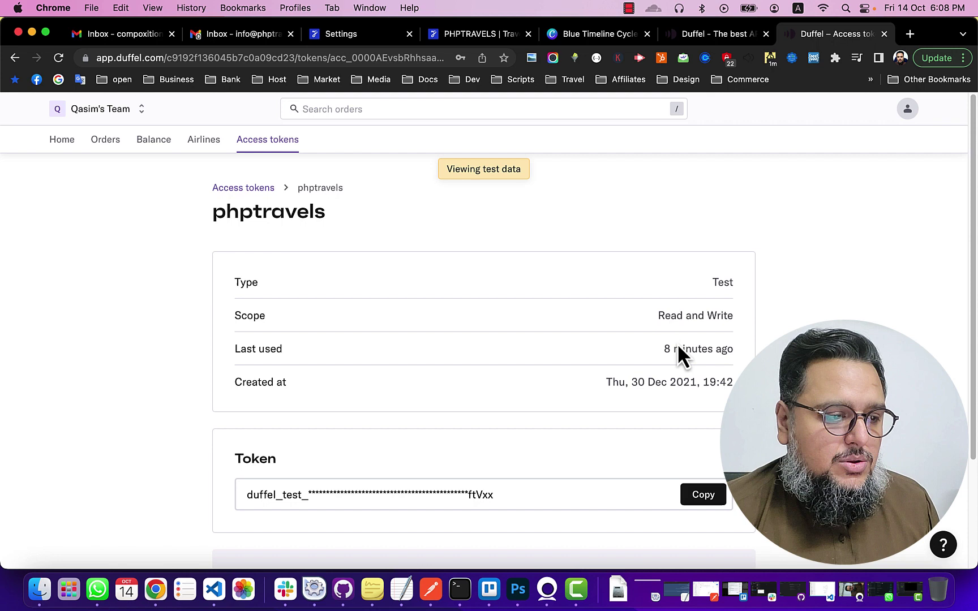
# Start a new Duffel access token and scroll to its live-token option.
pyautogui.click(253, 156)
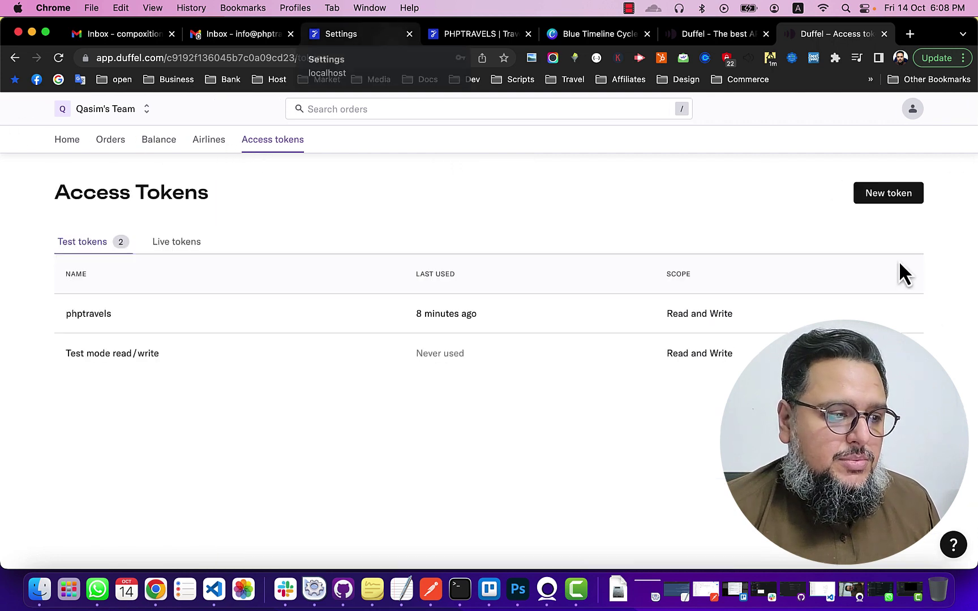
pyautogui.click(900, 199)
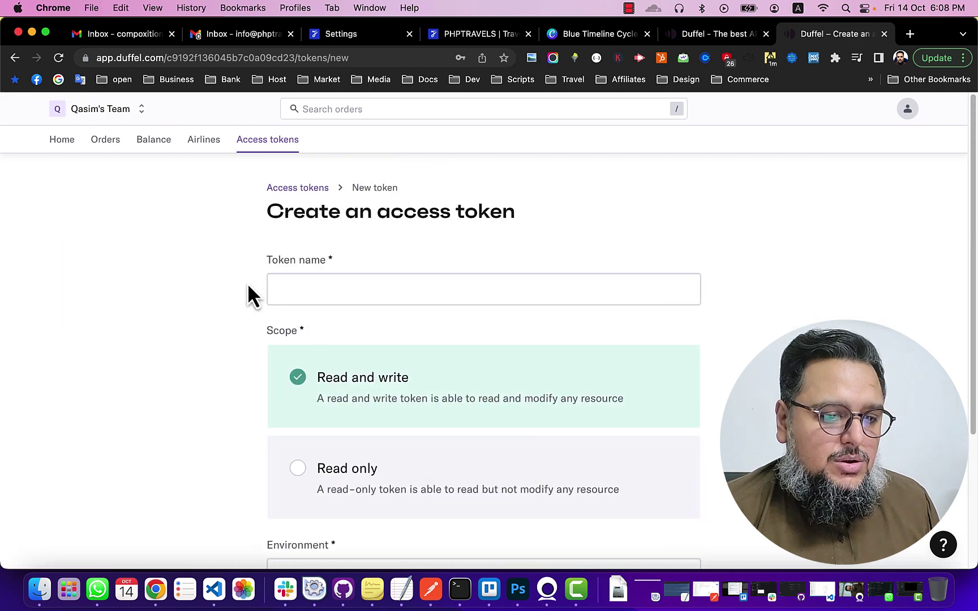
pyautogui.click(271, 283)
pyautogui.scroll(-1, 177, 348)
pyautogui.scroll(-3, 177, 348)
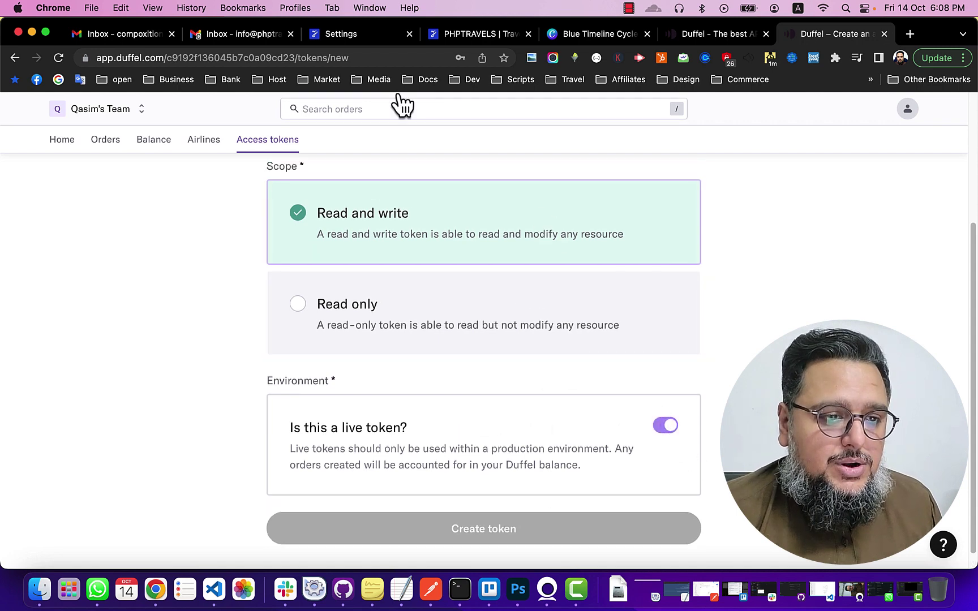
pyautogui.click(382, 35)
# Switch the Duffel module to Production mode, keep the colour unchanged, and submit.
pyautogui.click(414, 274)
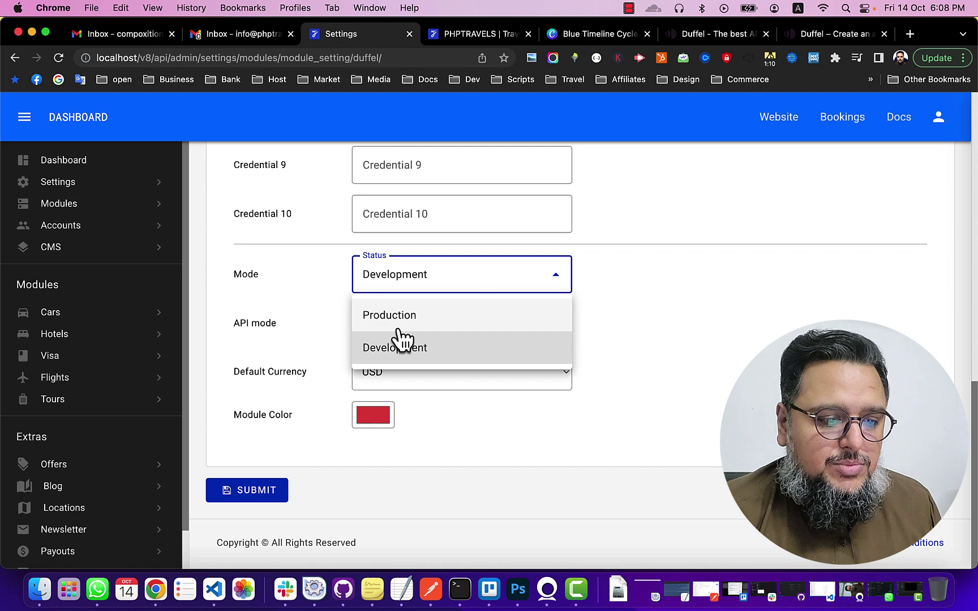
pyautogui.click(428, 318)
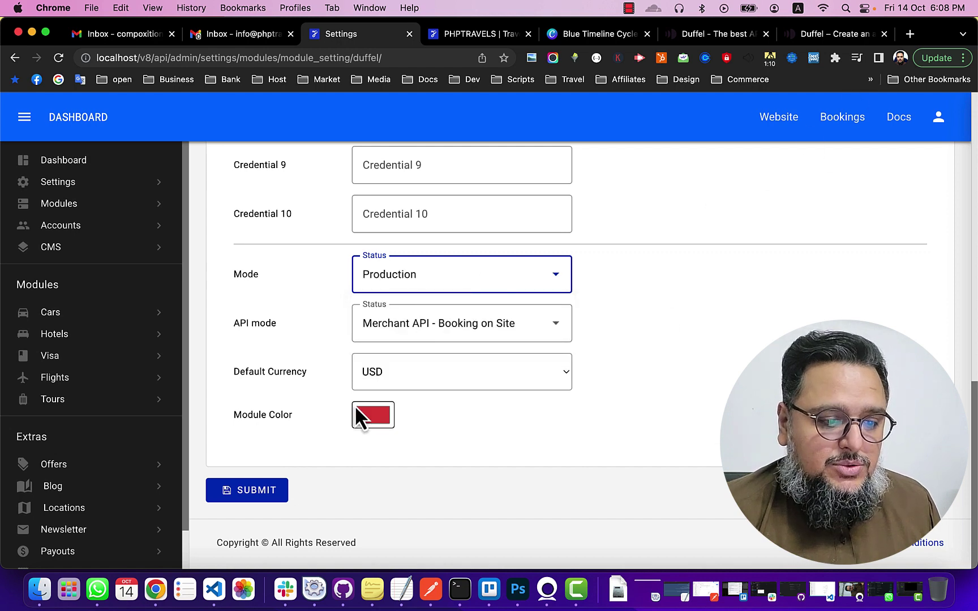
pyautogui.click(367, 413)
pyautogui.click(678, 389)
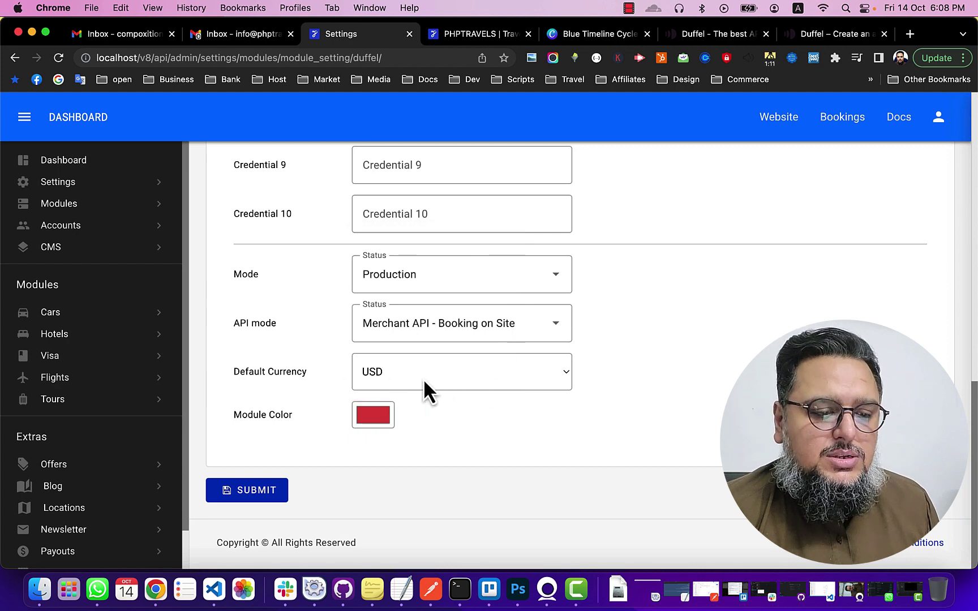
pyautogui.scroll(5, 340, 425)
pyautogui.scroll(5, 314, 424)
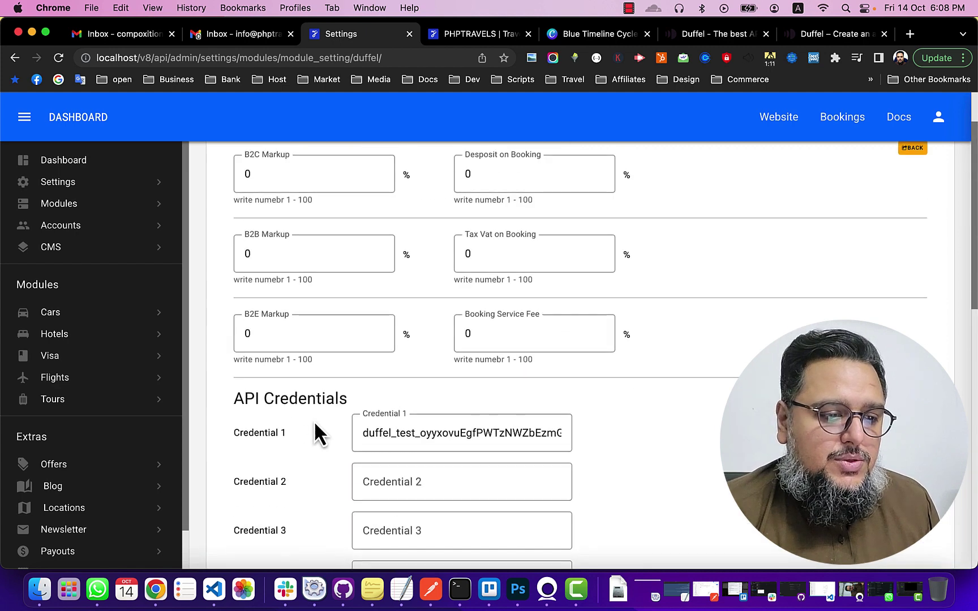
pyautogui.scroll(-10, 315, 425)
pyautogui.click(253, 494)
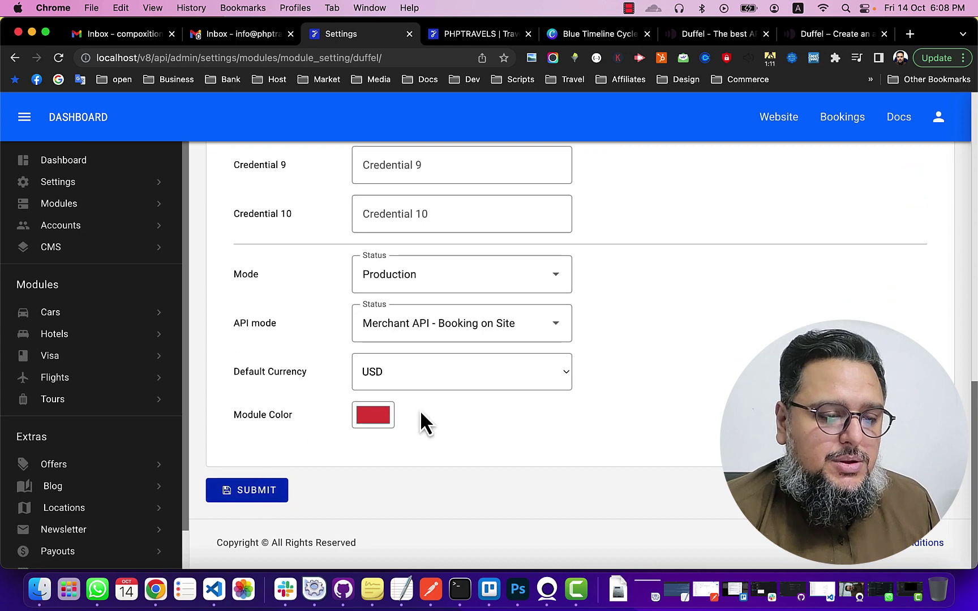
pyautogui.scroll(1, 424, 368)
# Search one-way flights LHE to DXB on 17-10-2022 from the site's Flights tab.
pyautogui.click(475, 35)
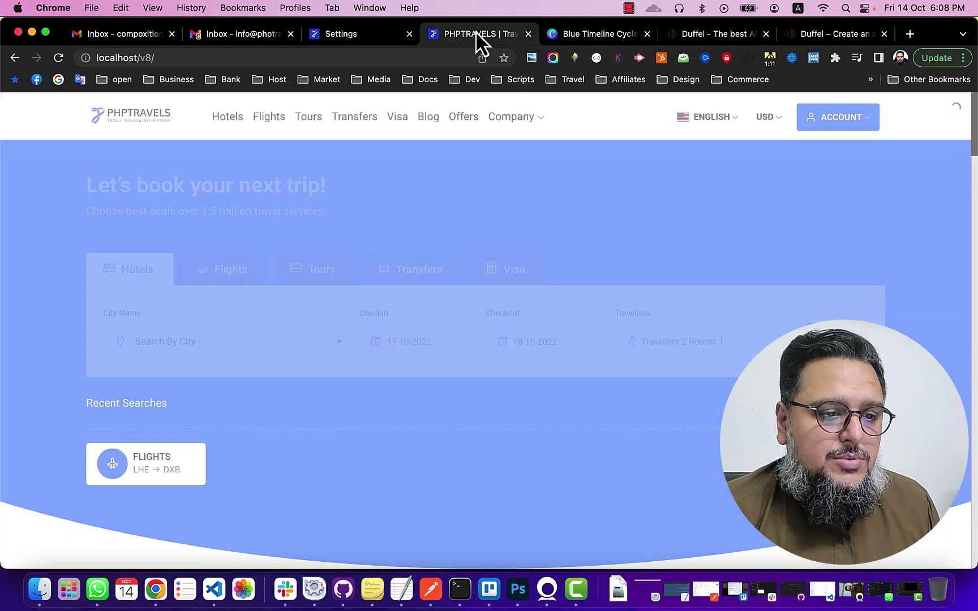
pyautogui.click(220, 280)
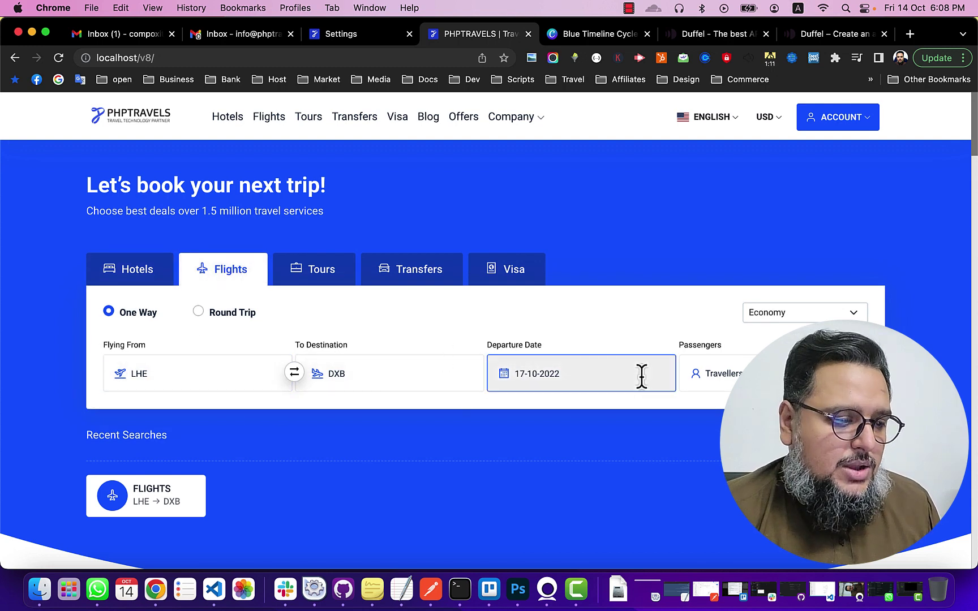
pyautogui.click(830, 373)
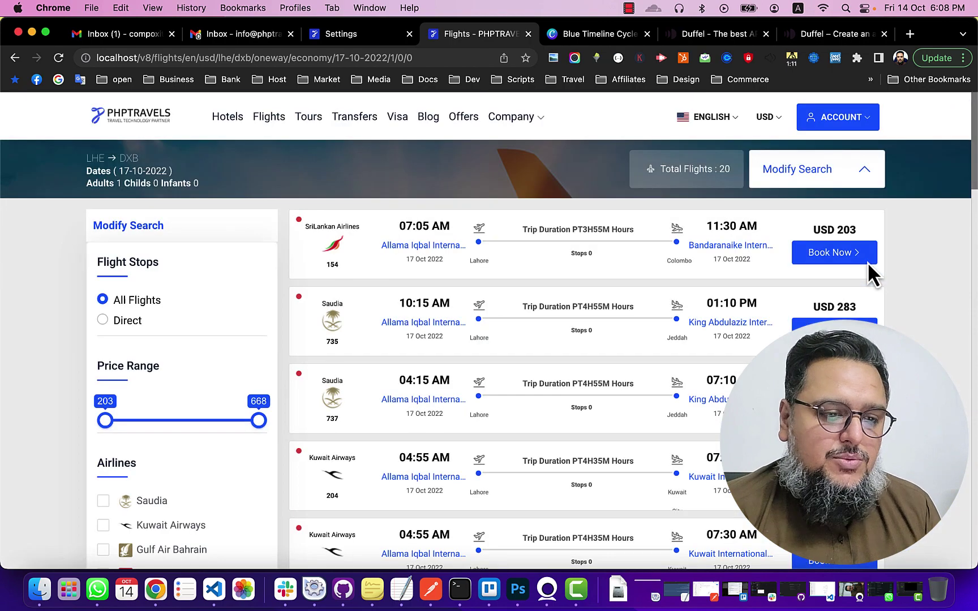
pyautogui.click(339, 35)
pyautogui.scroll(-4, 460, 125)
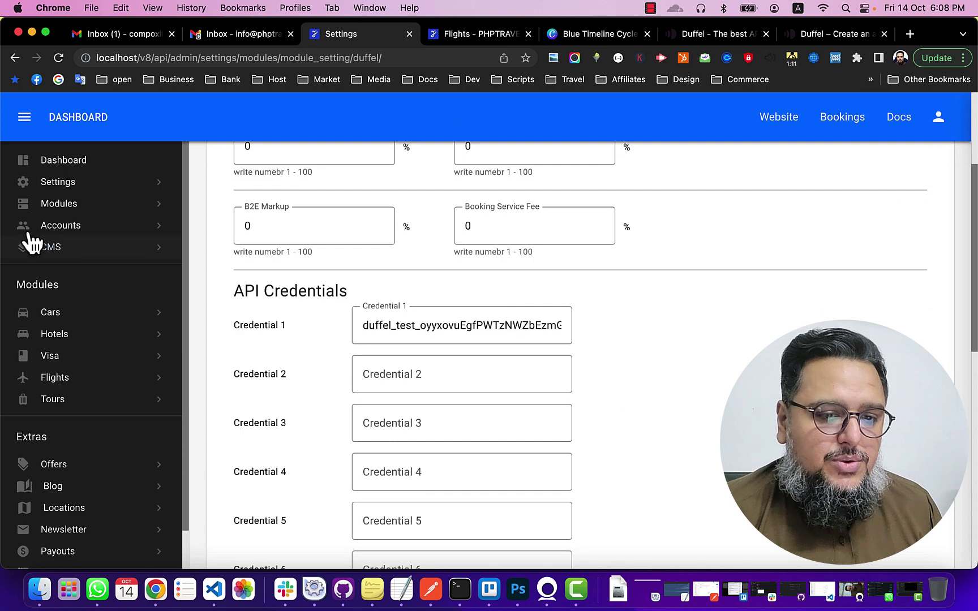
pyautogui.click(74, 207)
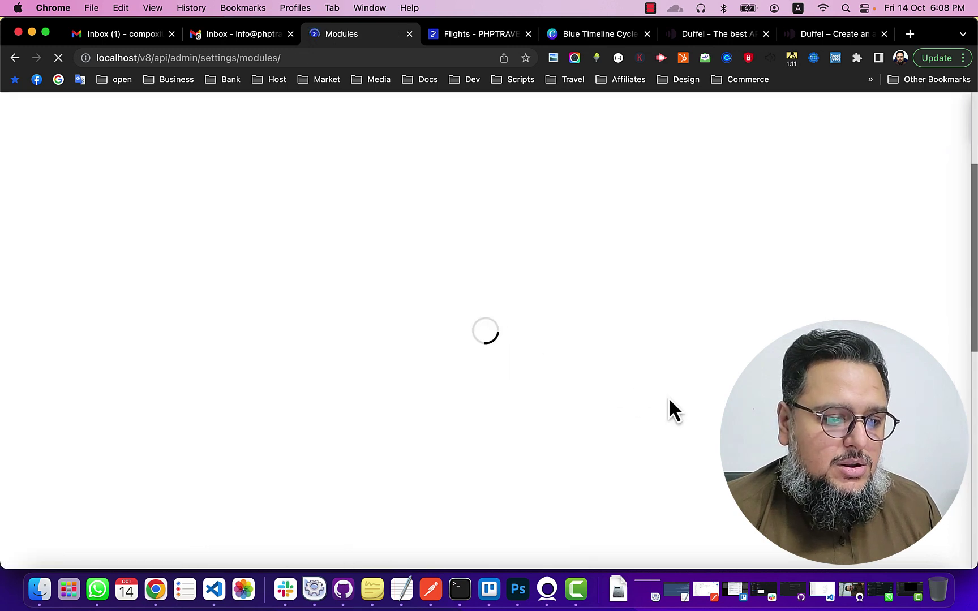
pyautogui.scroll(-3, 674, 388)
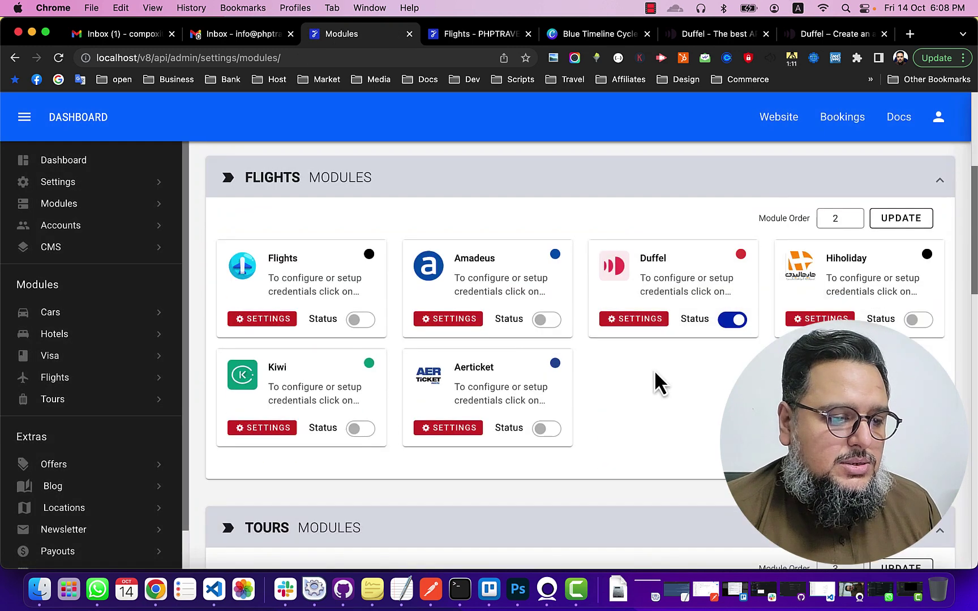
pyautogui.scroll(3, 449, 284)
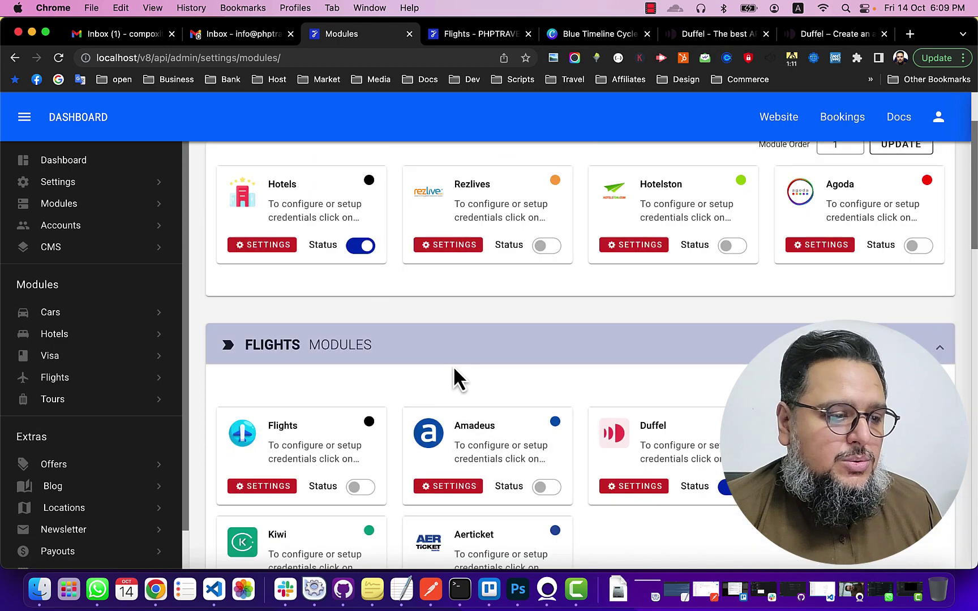
pyautogui.scroll(2, 456, 378)
pyautogui.scroll(-3, 526, 375)
pyautogui.click(474, 35)
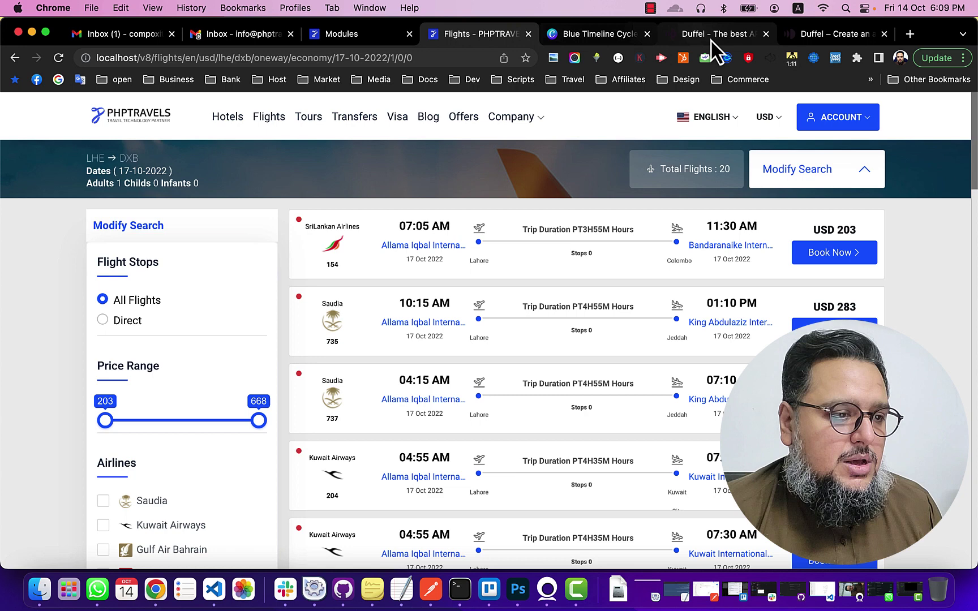
# Open Duffel account settings and view the team Balance page and its low-balance threshold.
pyautogui.click(830, 34)
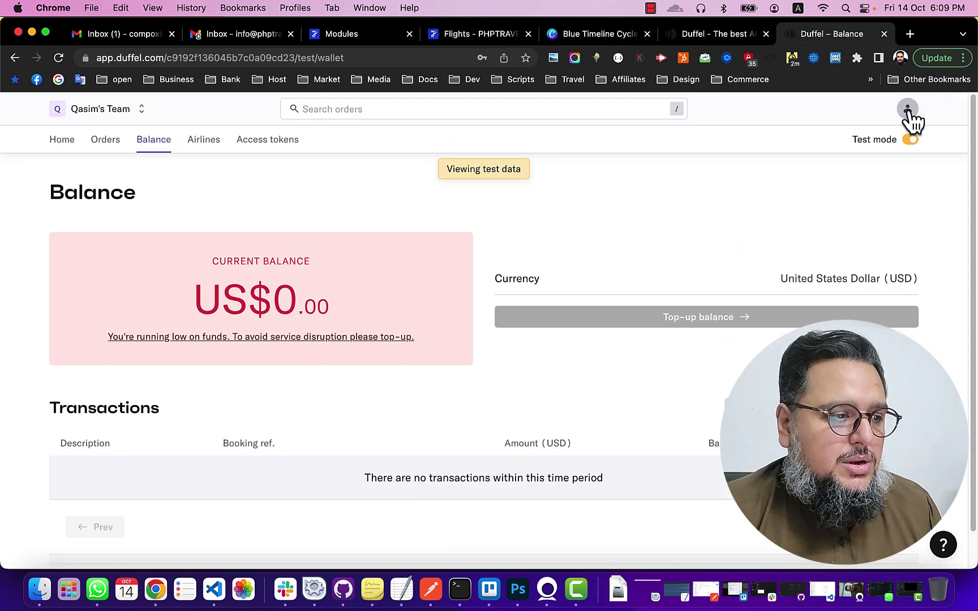
pyautogui.click(909, 111)
pyautogui.click(847, 170)
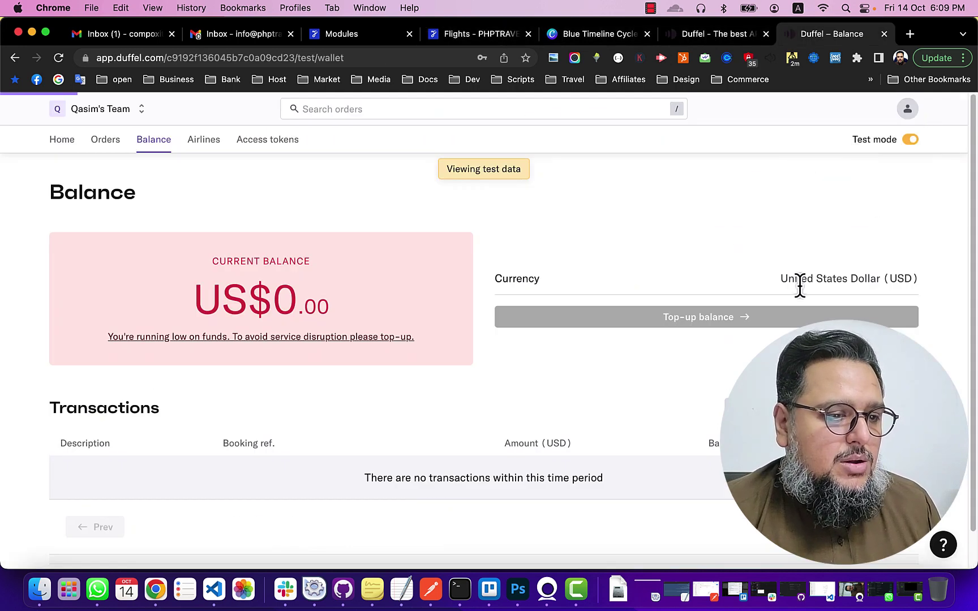
pyautogui.scroll(-3, 442, 309)
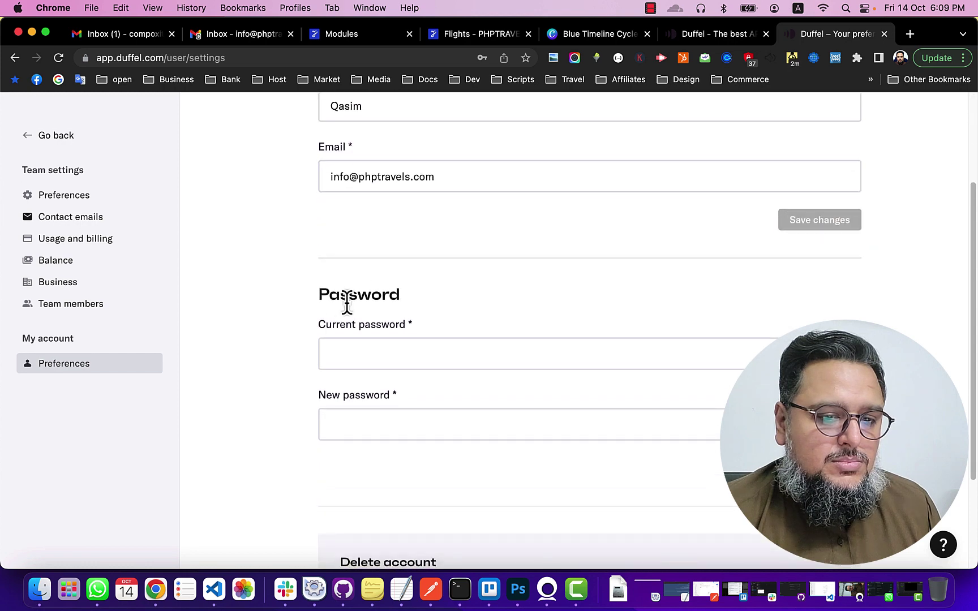
pyautogui.click(66, 269)
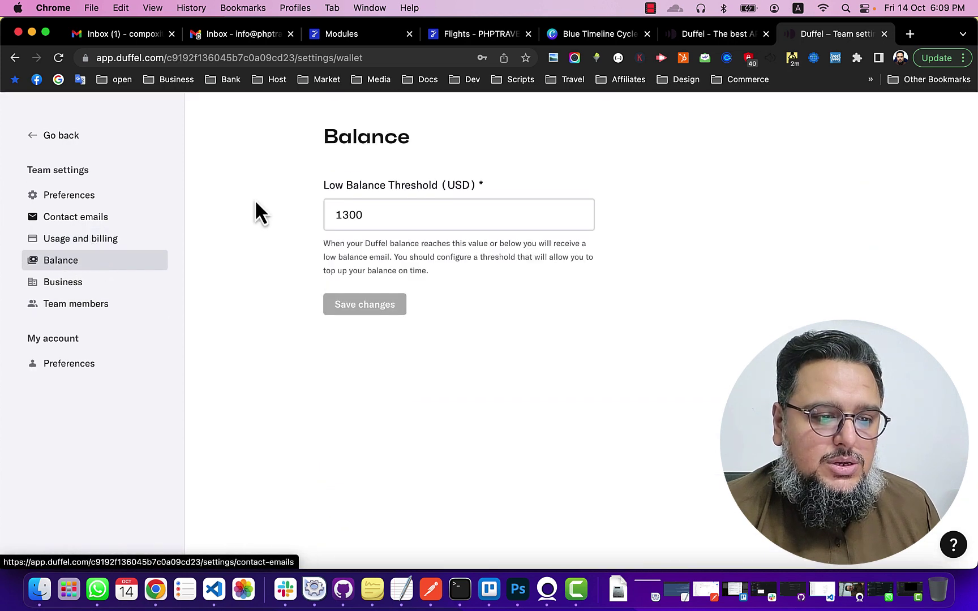
pyautogui.click(378, 217)
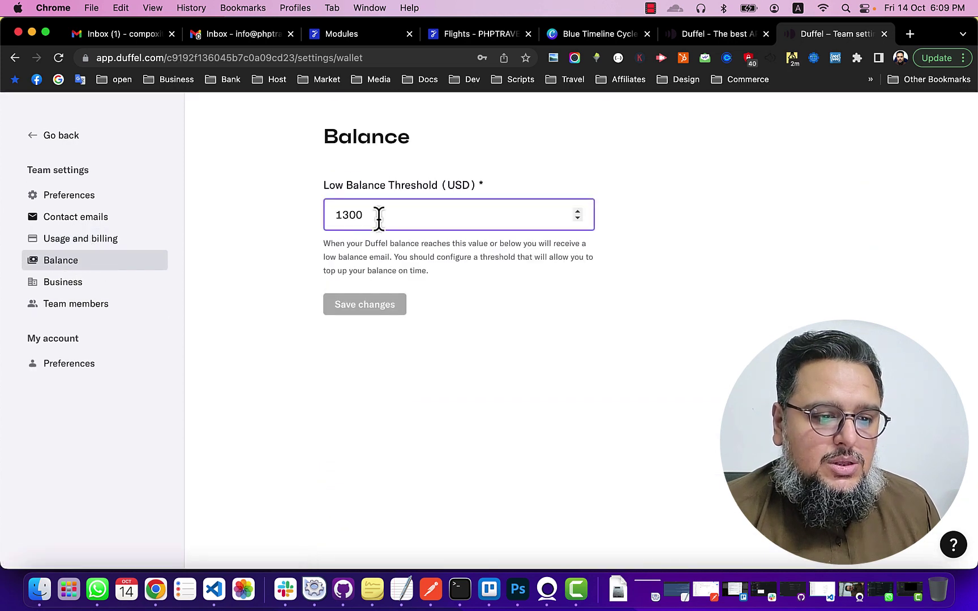
# Review Usage and billing: Pay As You Go plan with US$0.00 estimated cost.
pyautogui.click(92, 243)
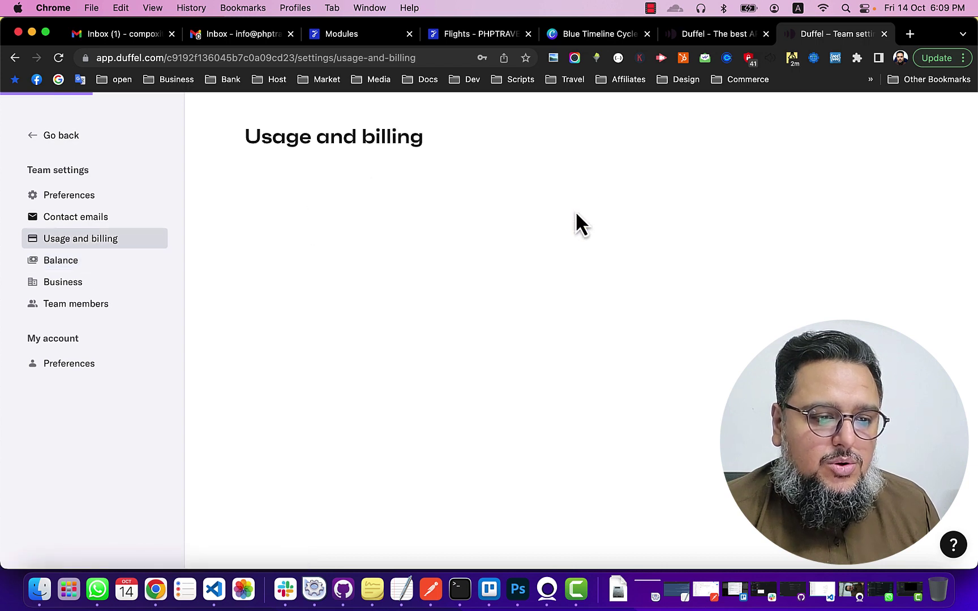
pyautogui.scroll(-2, 324, 288)
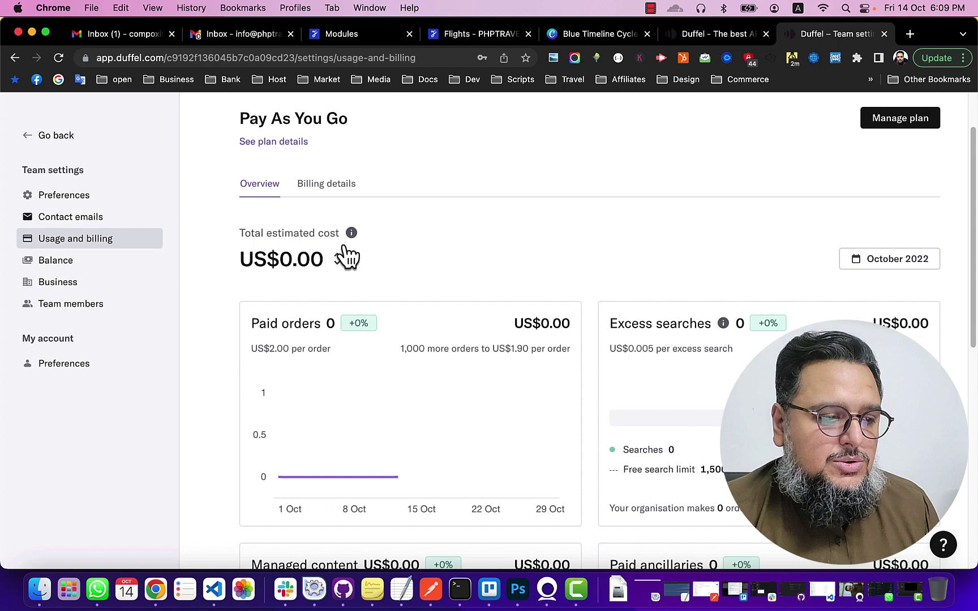
pyautogui.scroll(-10, 343, 255)
pyautogui.scroll(10, 484, 321)
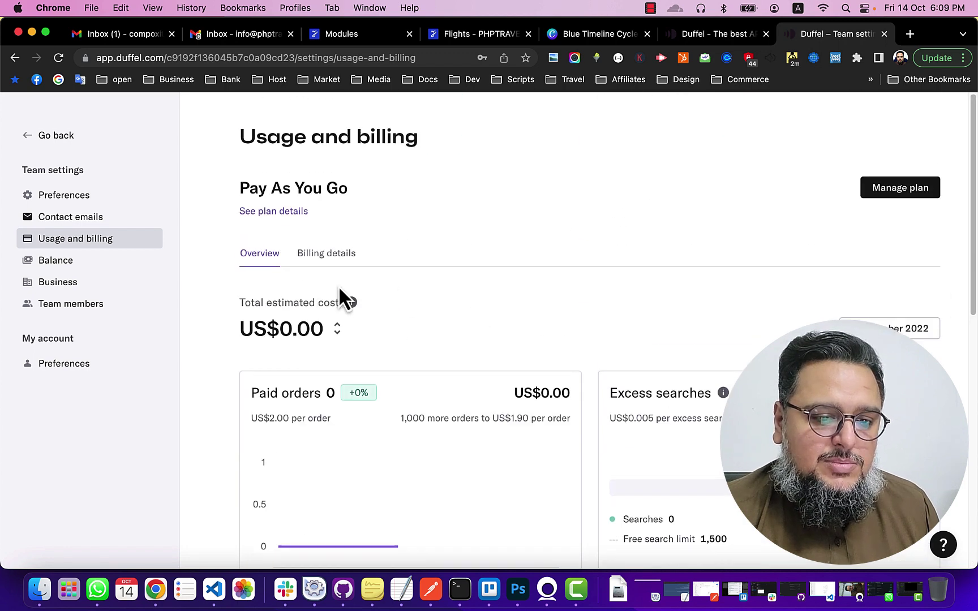
pyautogui.click(73, 288)
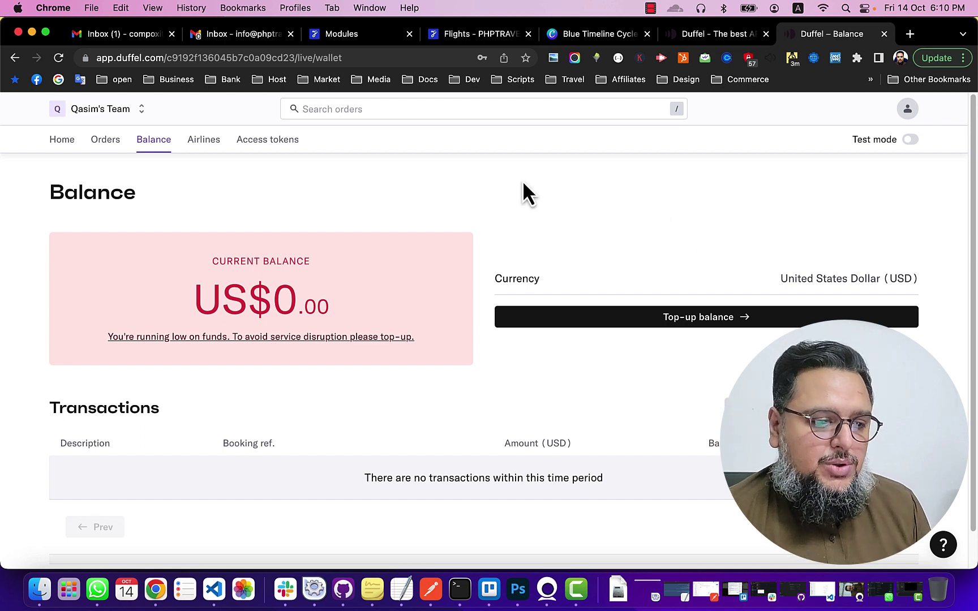
# Review the bank transfer top-up details and payment reference, then dismiss them.
pyautogui.click(688, 327)
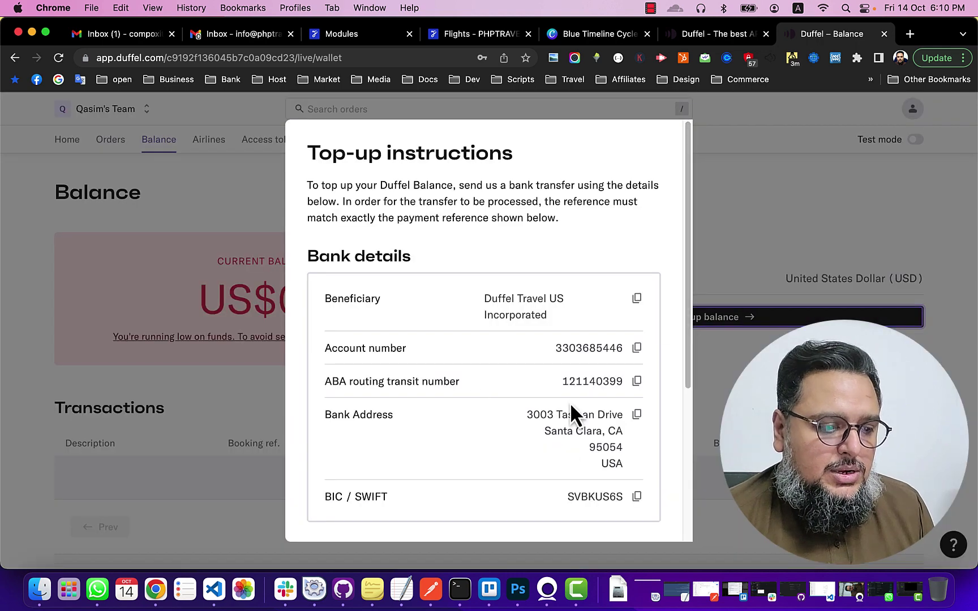
pyautogui.scroll(-3, 578, 390)
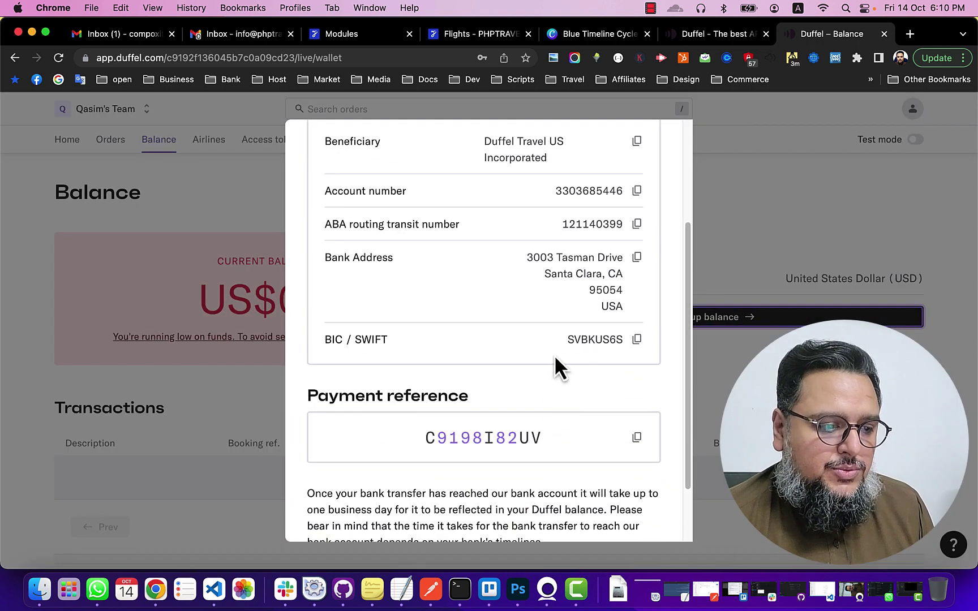
pyautogui.moveTo(307, 396); pyautogui.dragTo(476, 395)
pyautogui.click(531, 397)
pyautogui.scroll(3, 537, 308)
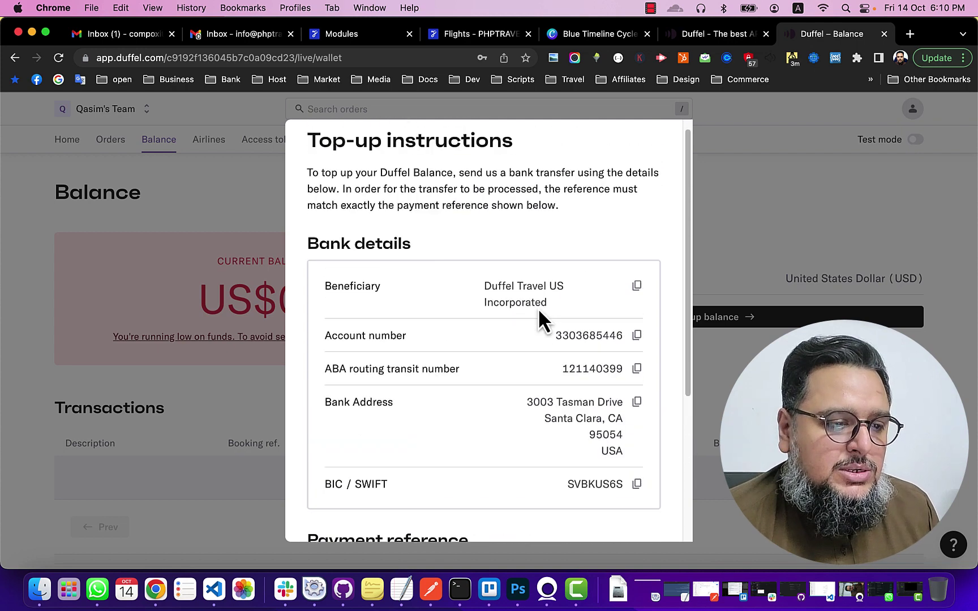
pyautogui.scroll(-5, 589, 266)
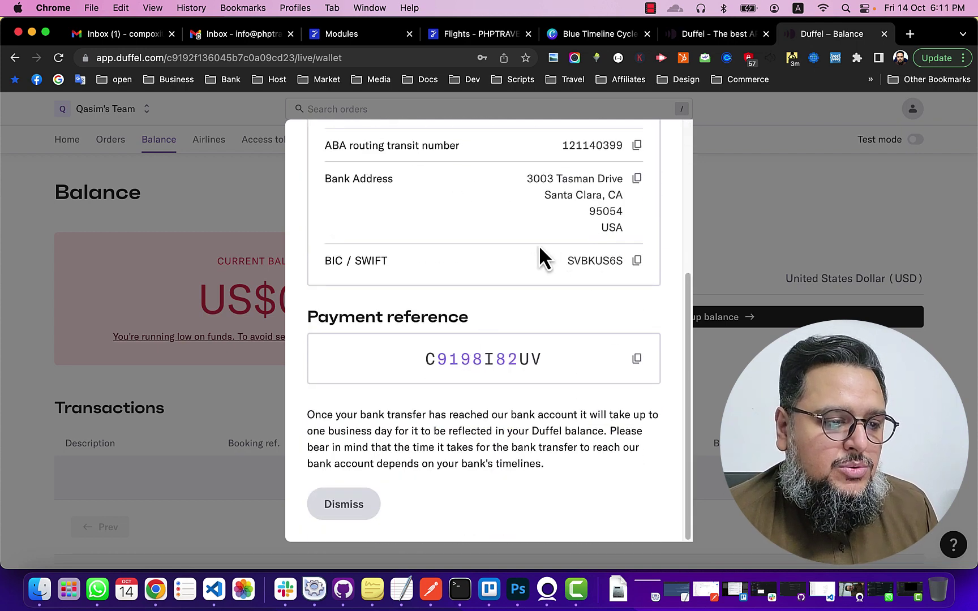
pyautogui.scroll(5, 539, 245)
pyautogui.moveTo(580, 345); pyautogui.dragTo(574, 428)
pyautogui.click(571, 331)
pyautogui.scroll(-5, 574, 288)
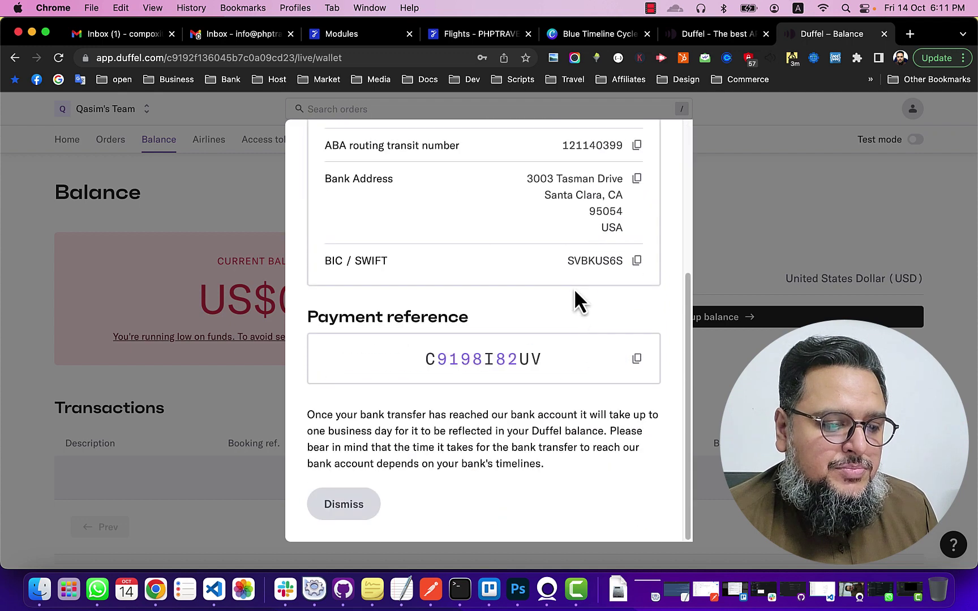
pyautogui.click(356, 507)
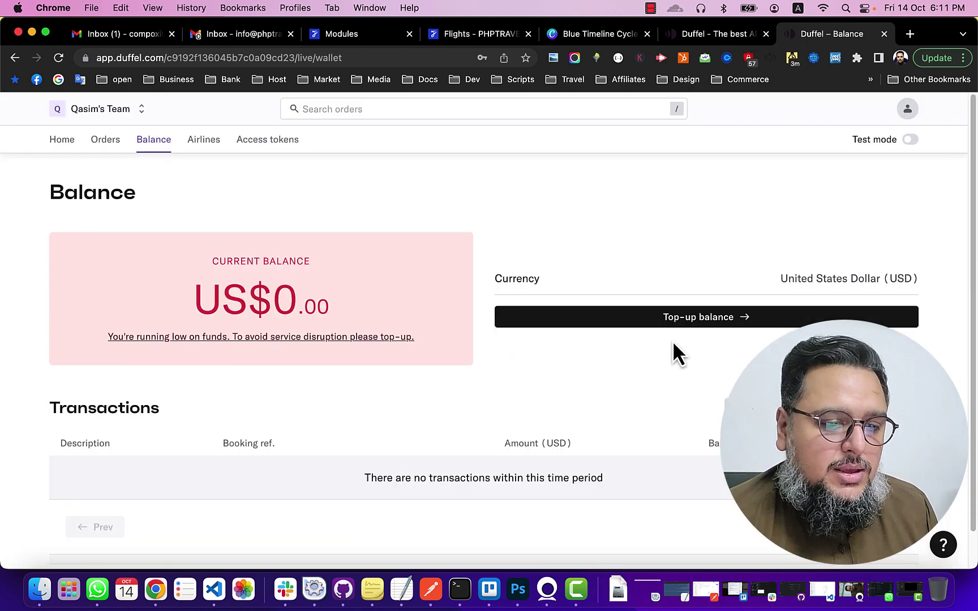
# Highlight the US$0.00 balance, then go to the empty live Orders list.
pyautogui.moveTo(177, 294); pyautogui.dragTo(312, 295)
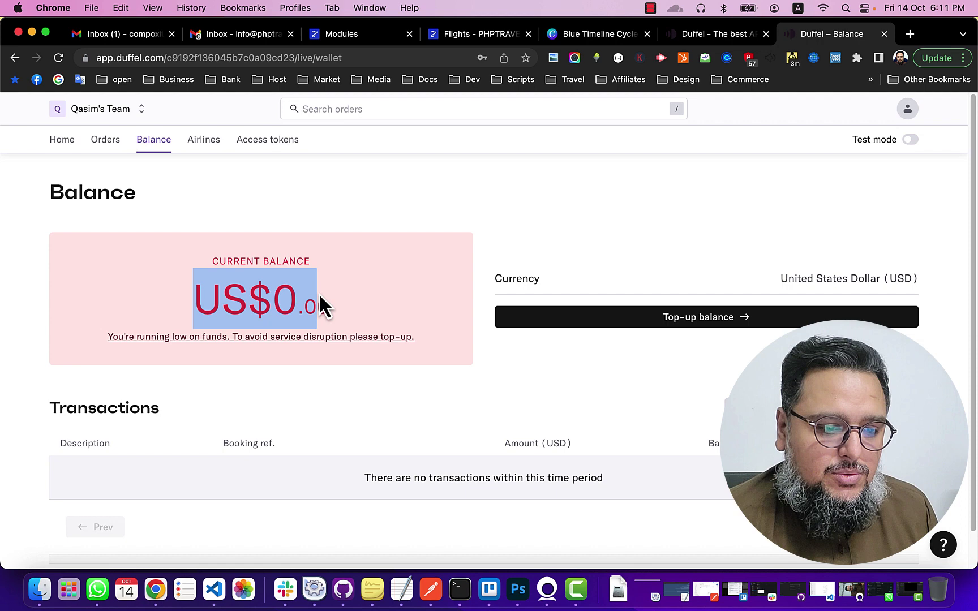
pyautogui.click(311, 295)
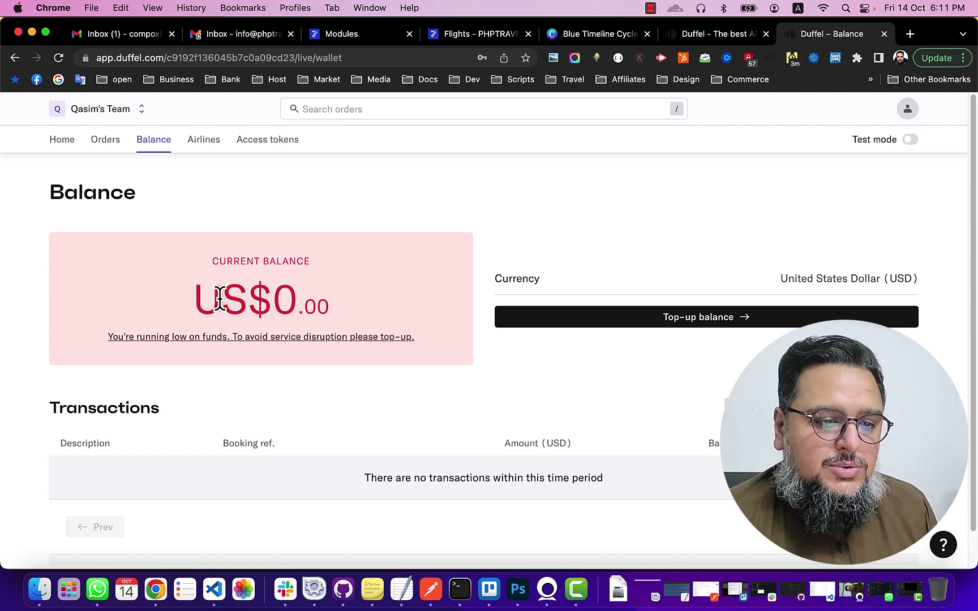
pyautogui.moveTo(219, 297); pyautogui.dragTo(351, 304)
pyautogui.click(197, 163)
pyautogui.click(106, 140)
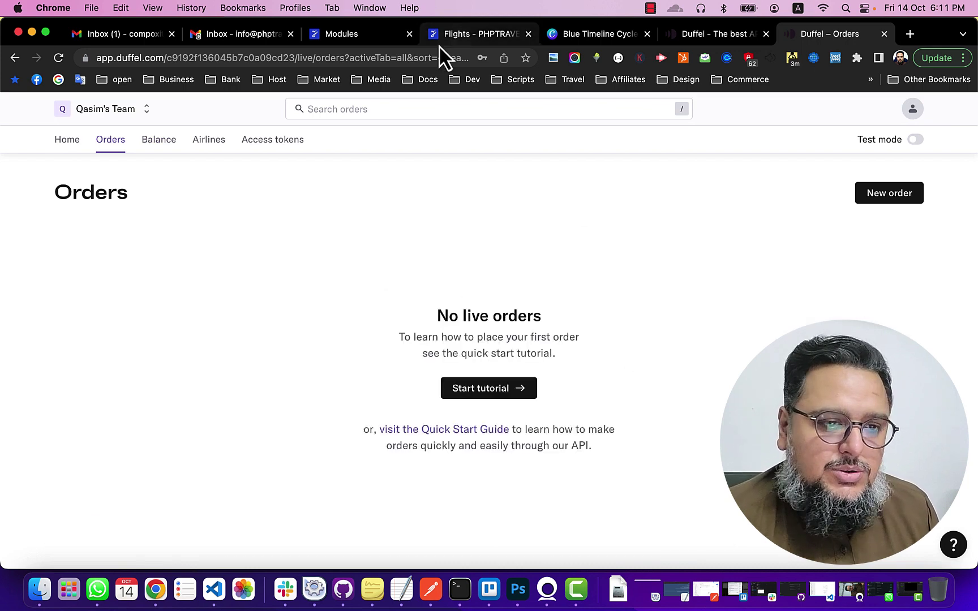
# Browse the duffel.com homepage's airline partners and solutions sections, then return to the top.
pyautogui.click(714, 35)
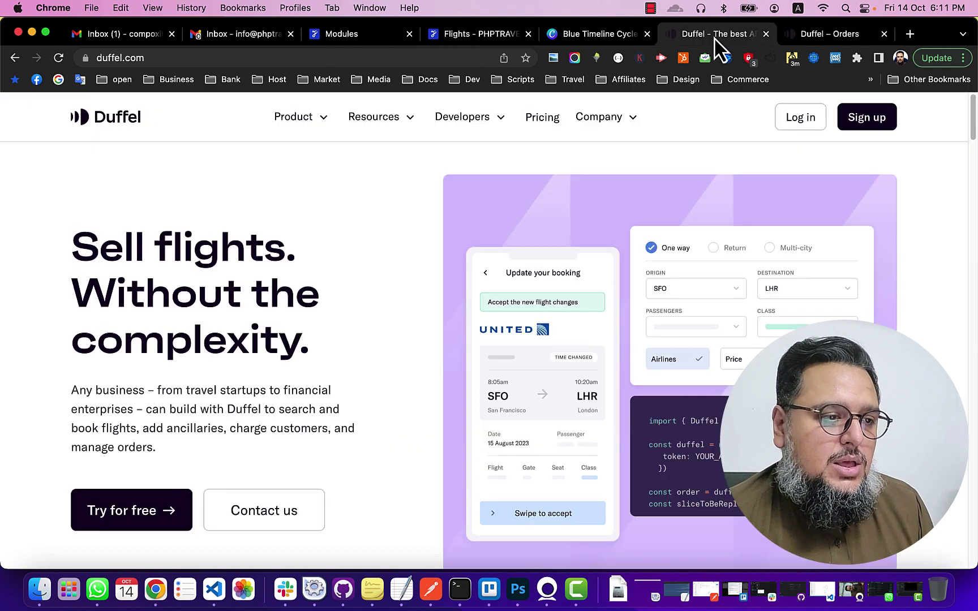
pyautogui.scroll(-2, 356, 272)
pyautogui.scroll(-8, 356, 272)
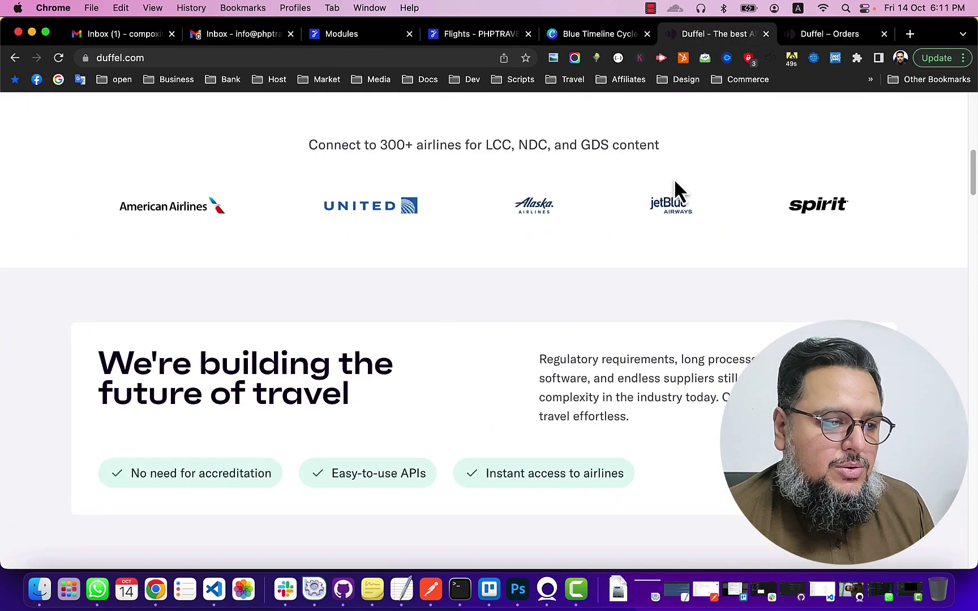
pyautogui.scroll(-2, 90, 387)
pyautogui.scroll(-6, 45, 315)
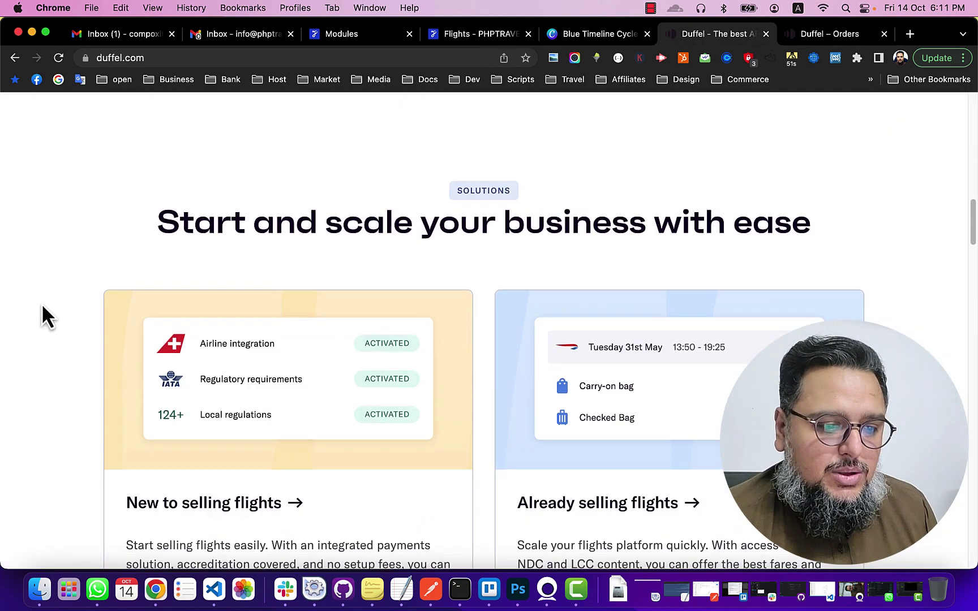
pyautogui.scroll(-5, 43, 311)
pyautogui.scroll(8, 42, 312)
pyautogui.scroll(8, 43, 311)
pyautogui.scroll(2, 42, 311)
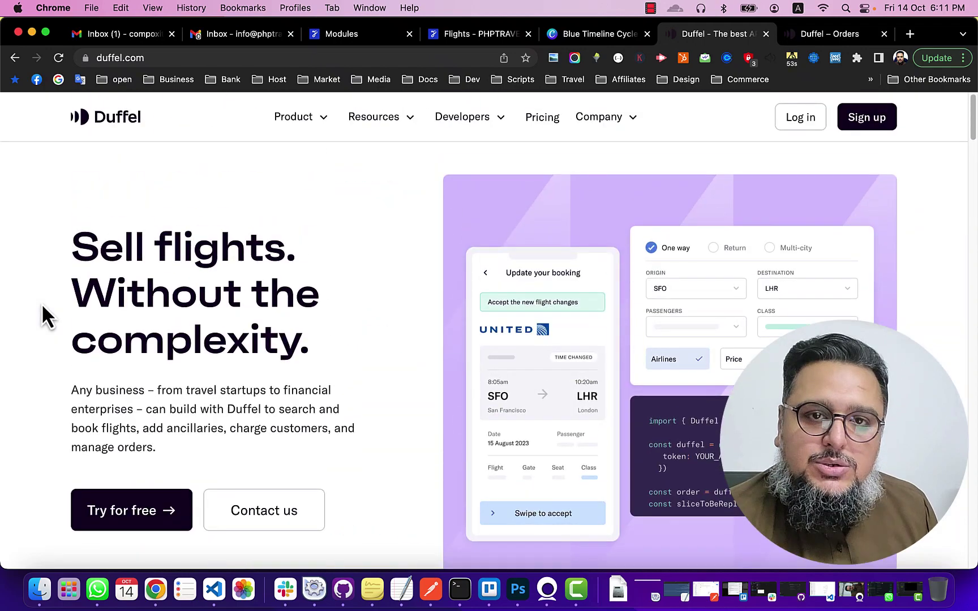